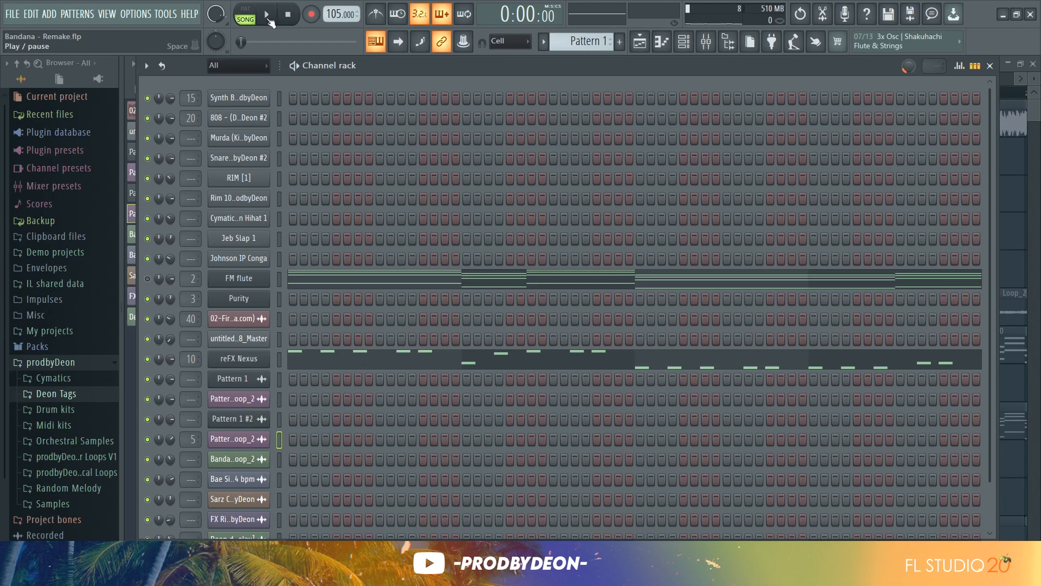
Switch playback to pattern mode and check the preset loaded in the reFX Nexus channel.
click(254, 14)
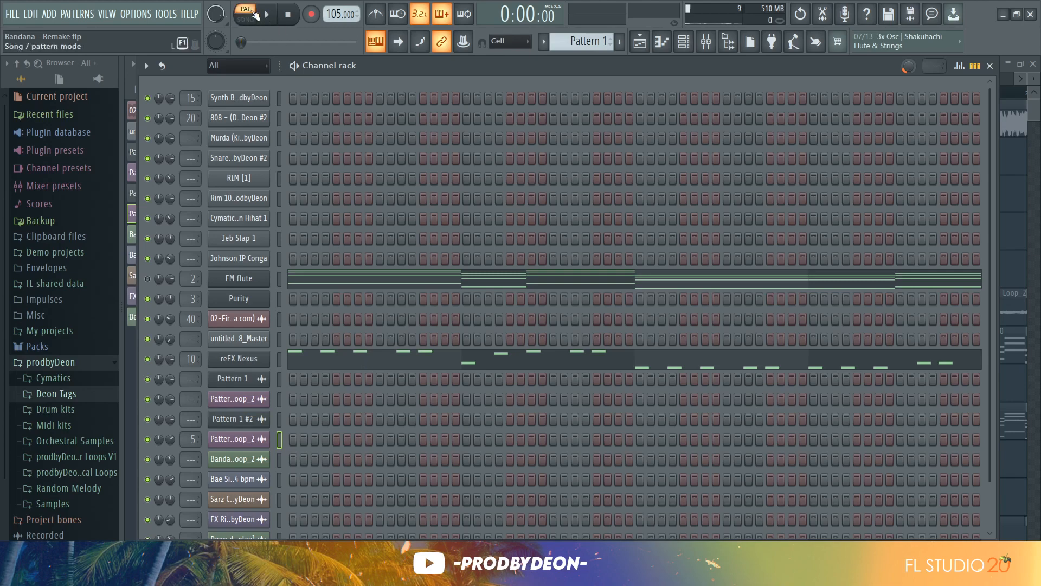
click(262, 362)
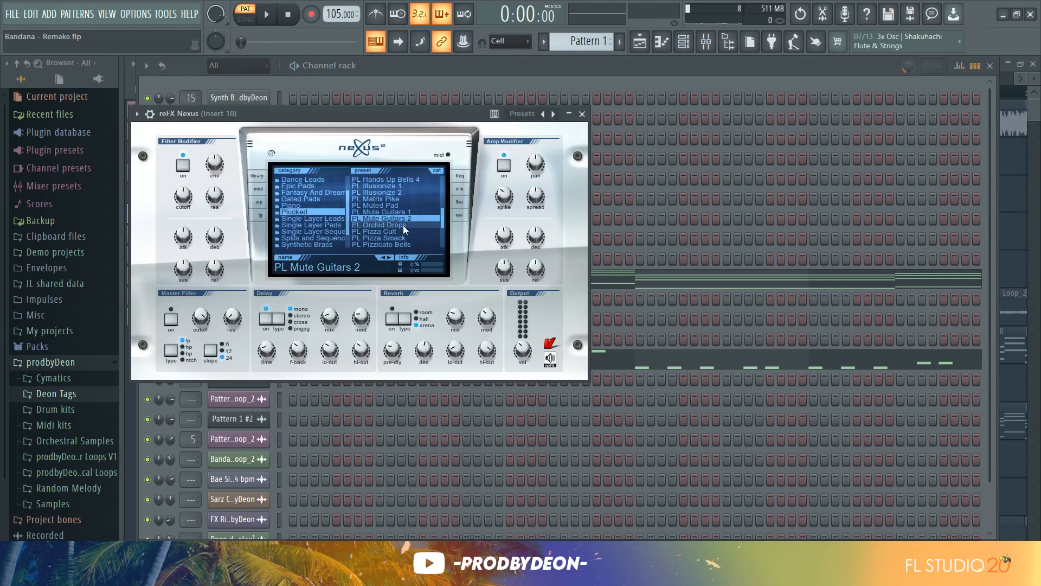
click(582, 114)
Open the reFX Nexus notes in the piano roll and play the four-bar pattern through.
click(364, 367)
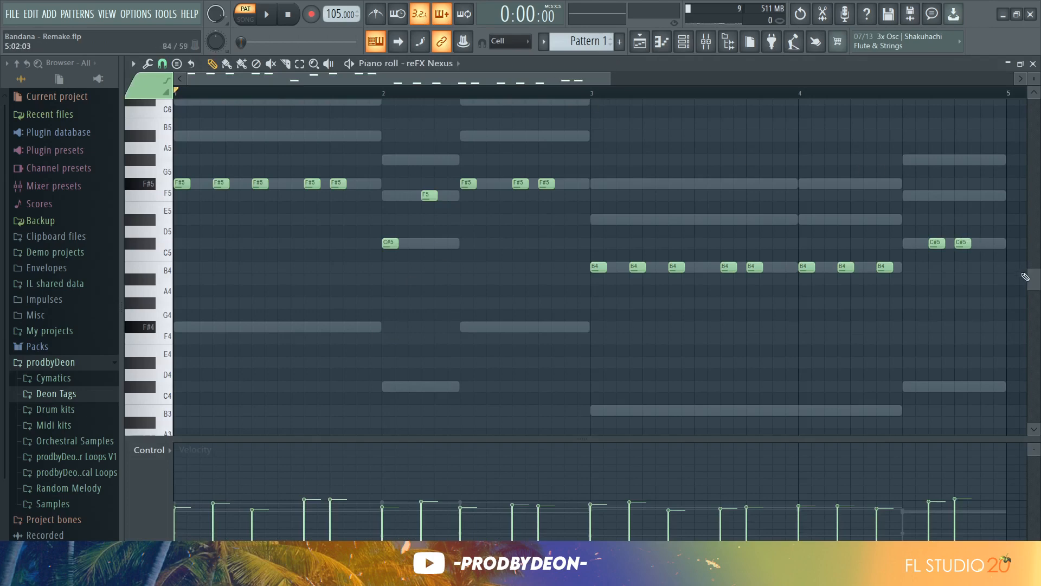
drag(1035, 281, 1030, 259)
key(space)
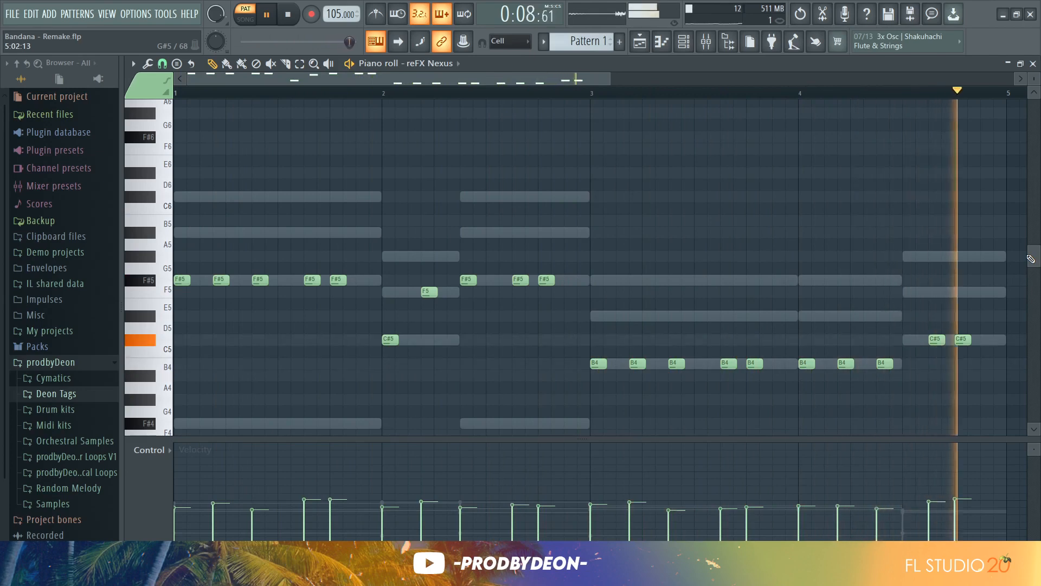
key(space)
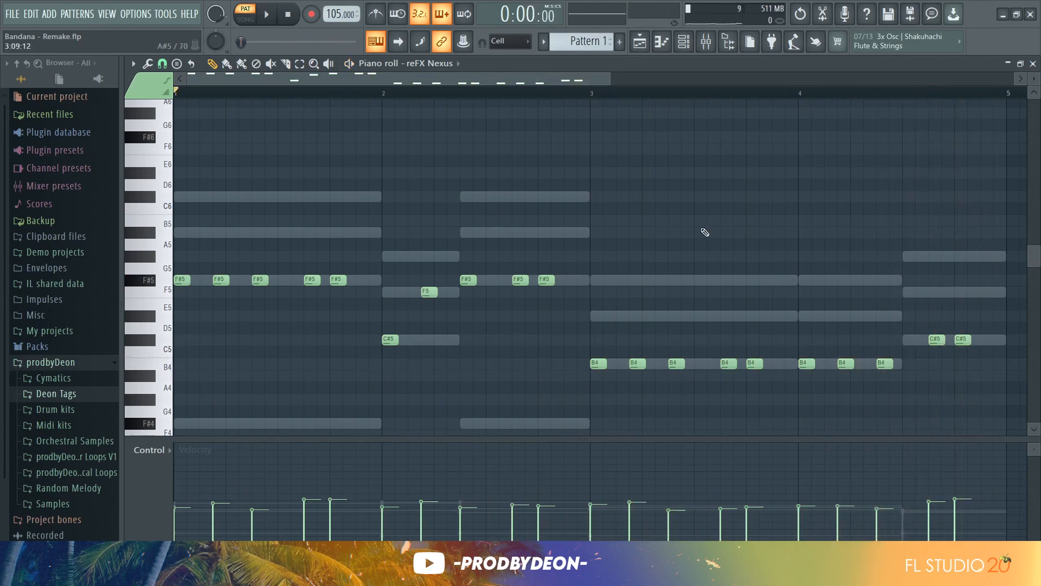
Review the first Fruity Parametric EQ 2, the Fruity Chorus and the first Fruity Convolver on mixer Insert 10.
click(705, 43)
click(708, 44)
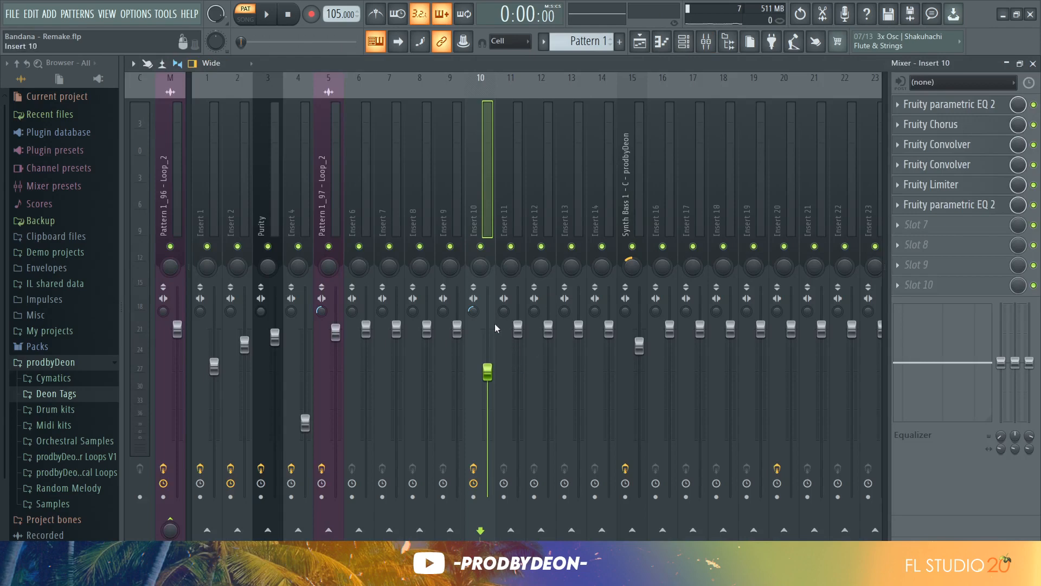
click(943, 108)
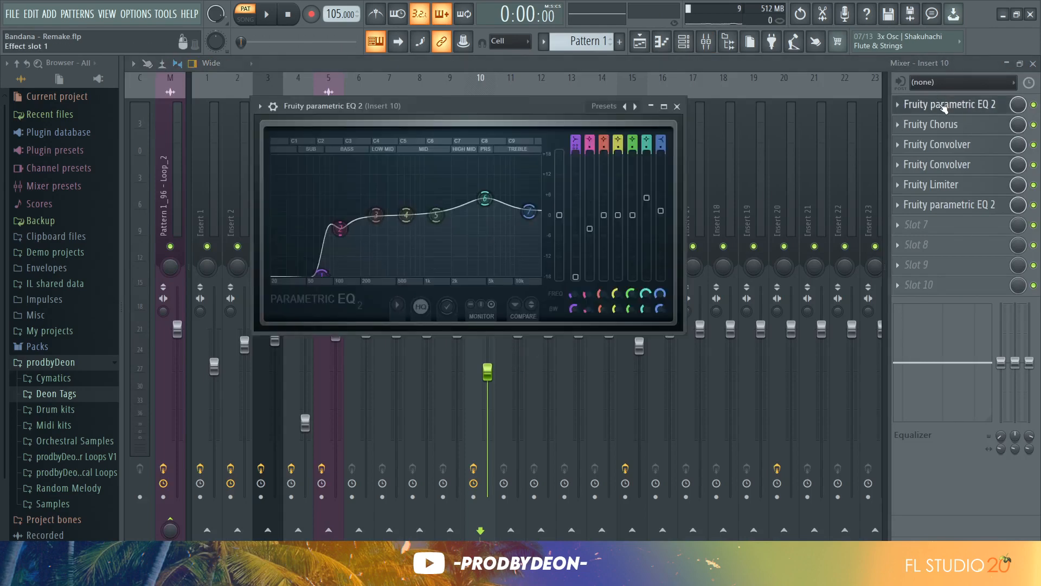
click(947, 125)
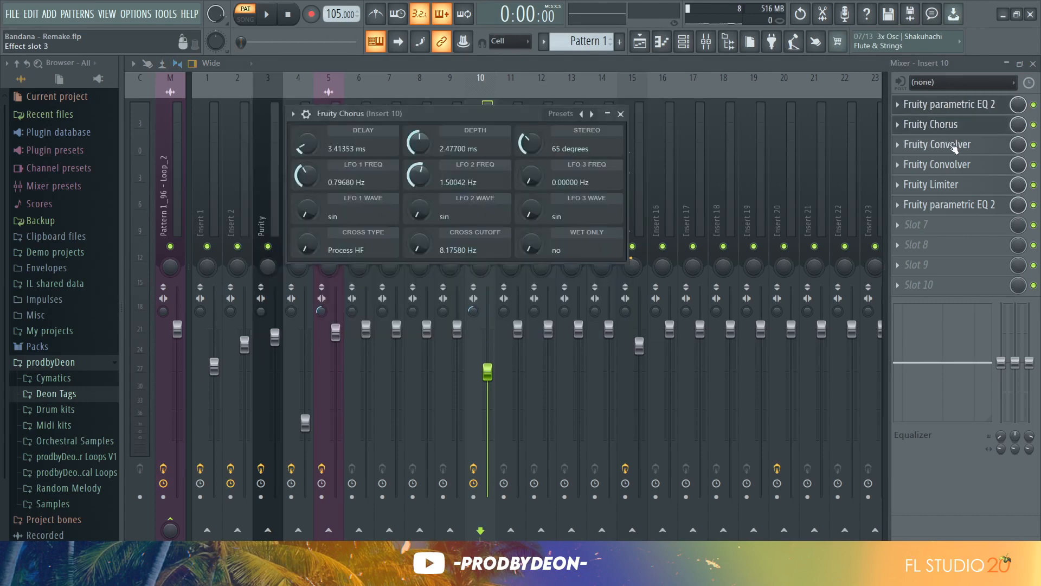
click(954, 145)
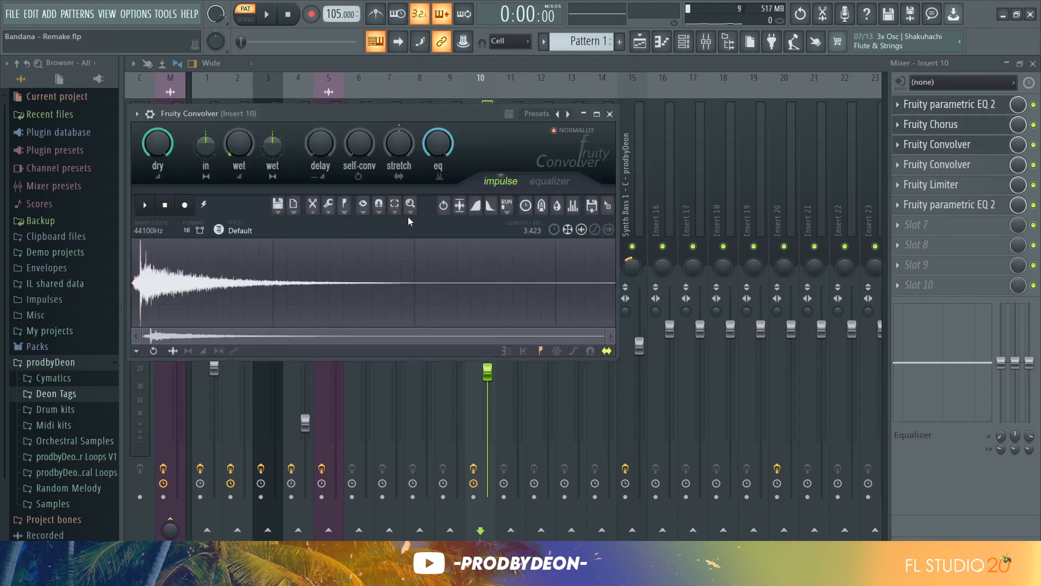
click(608, 118)
Review the second Fruity Convolver on Insert 10 and look through its preset list.
click(932, 168)
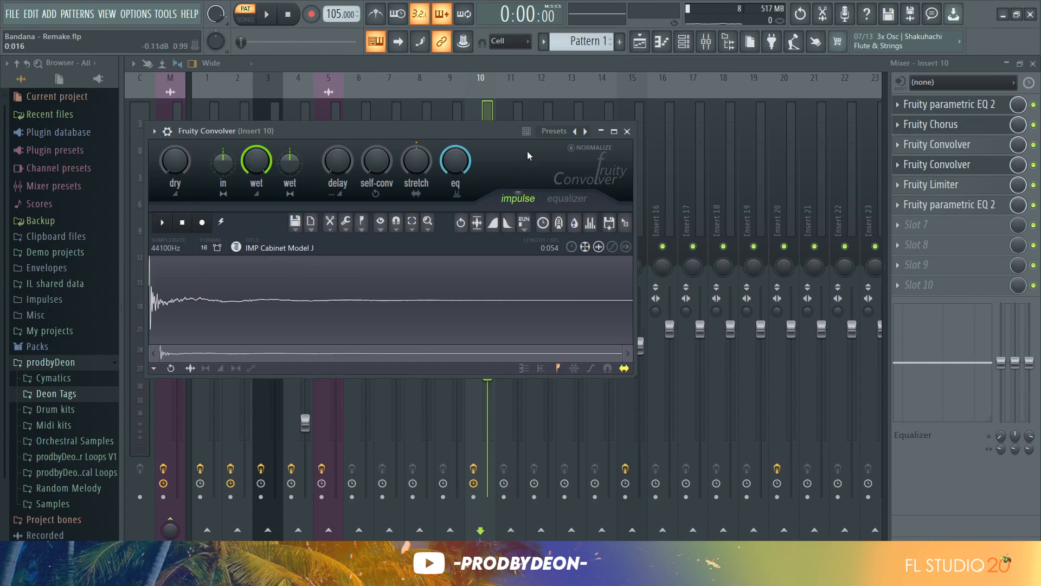
click(555, 132)
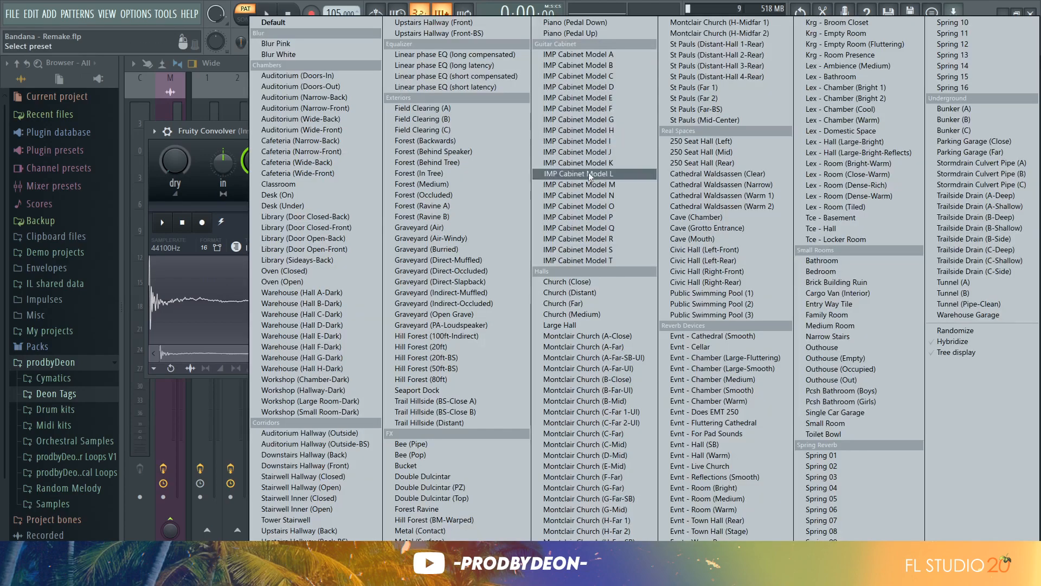
click(206, 142)
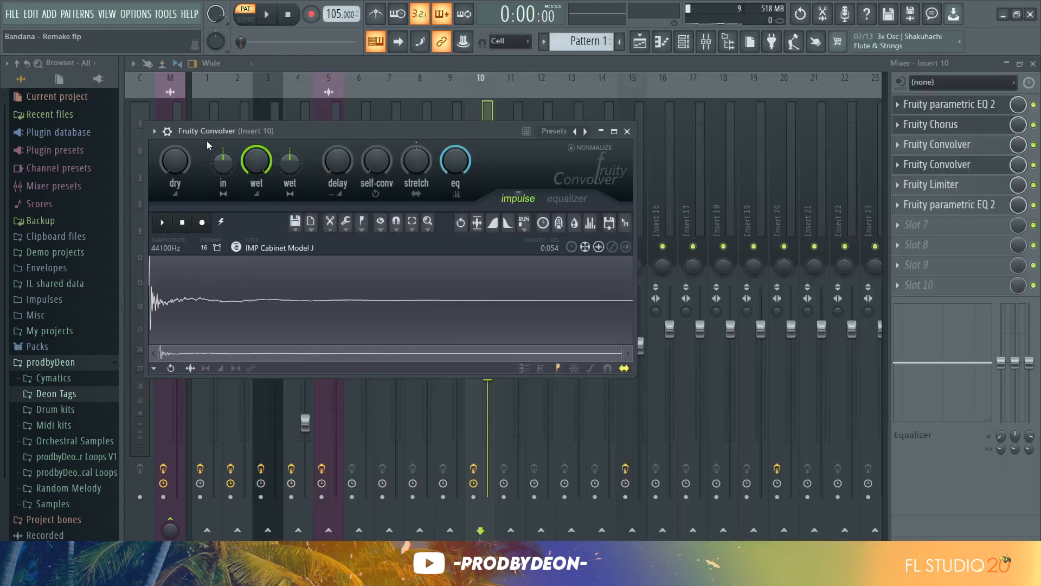
click(628, 132)
Review the Fruity Limiter and the last Fruity Parametric EQ 2 on Insert 10.
click(960, 186)
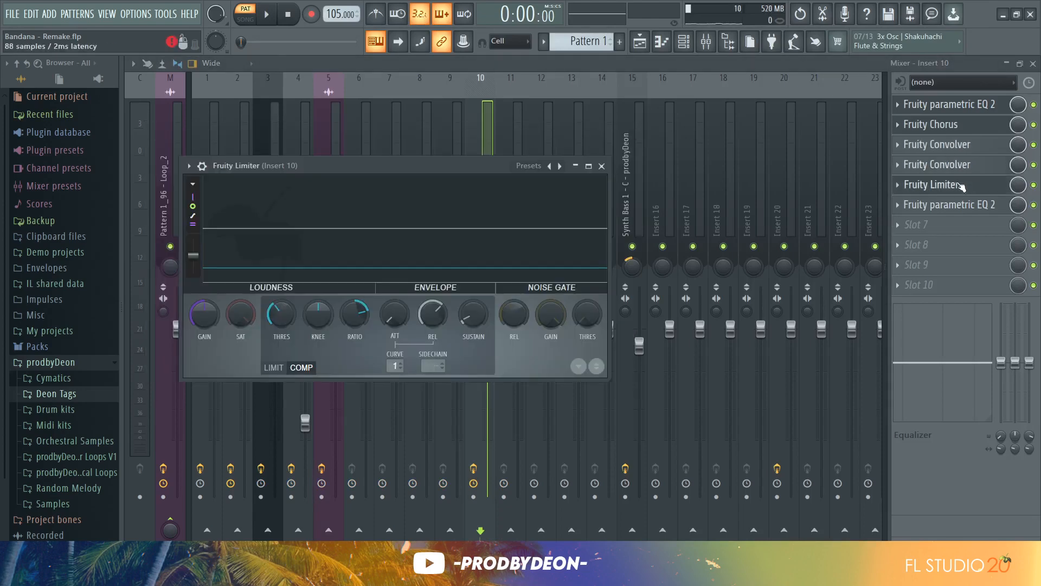
click(602, 166)
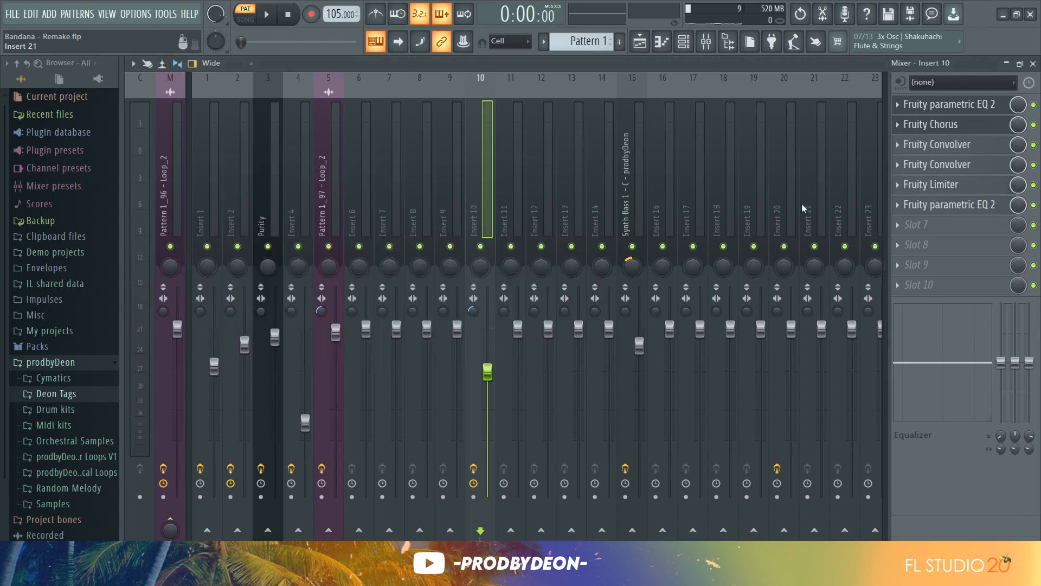
click(950, 206)
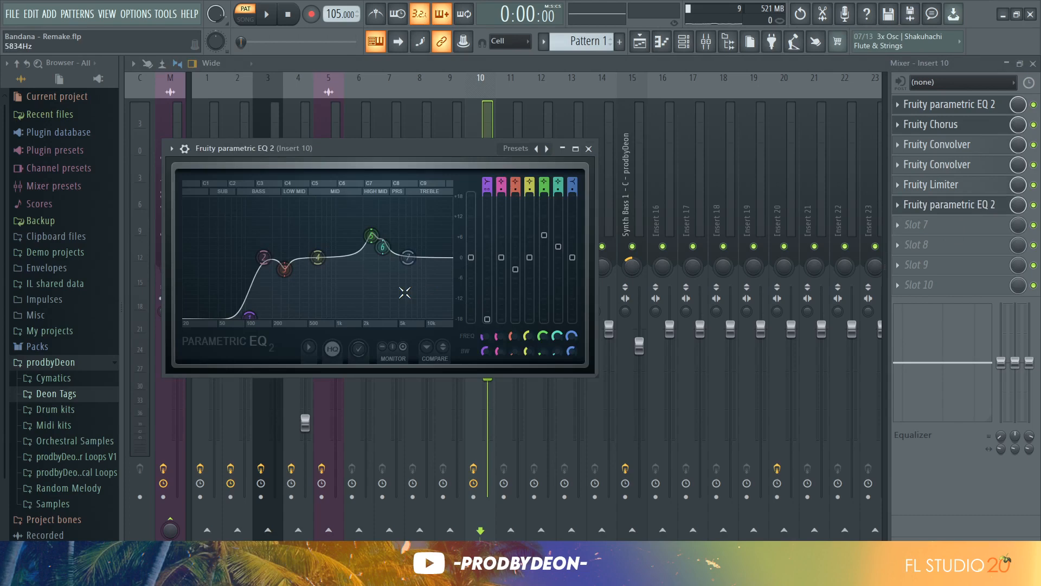
click(589, 148)
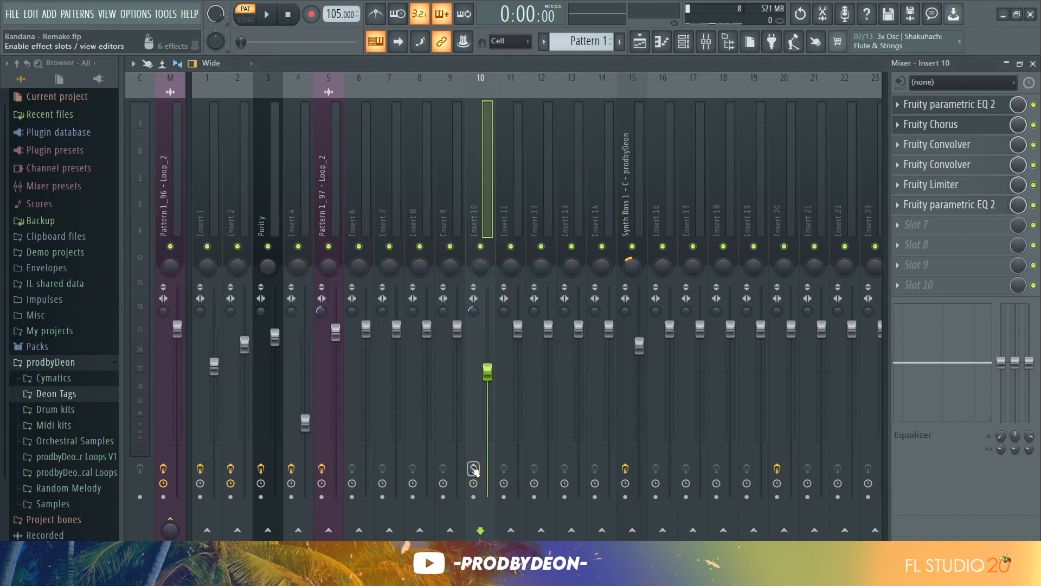
Play the pattern with Insert 10's effects bypassed and again with them enabled to compare the sound.
key(space)
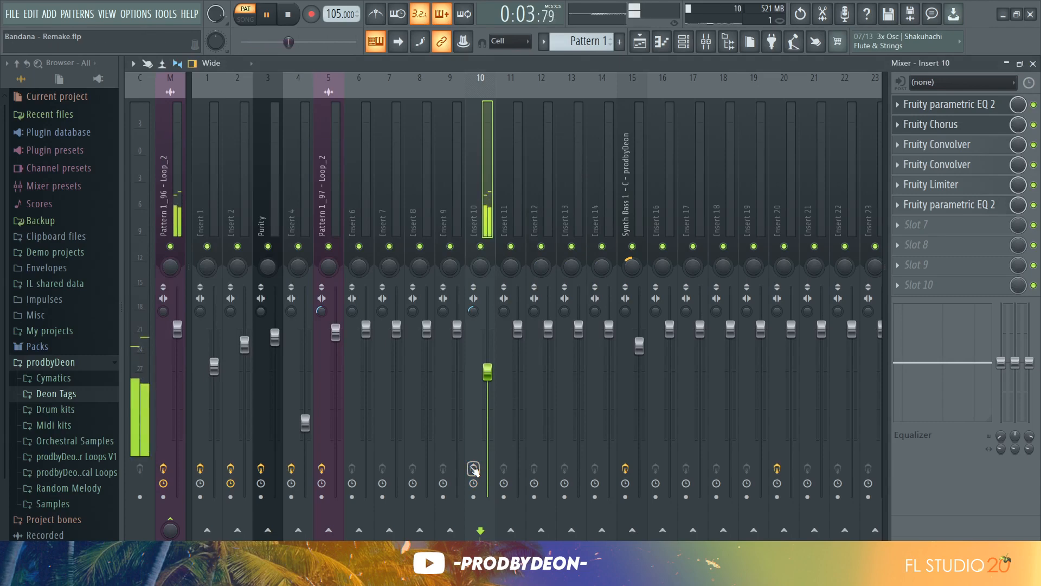
key(space)
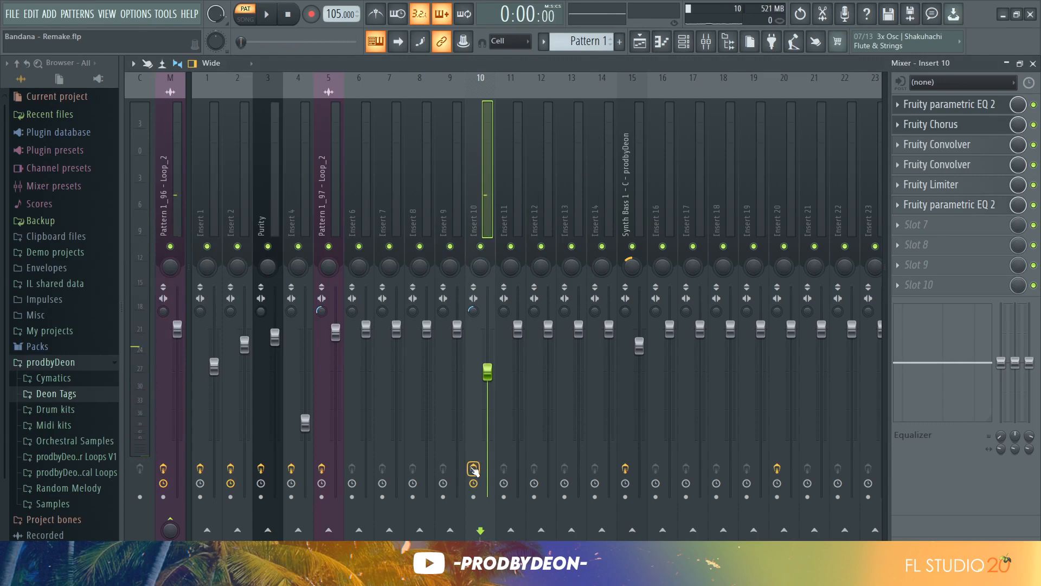
key(space)
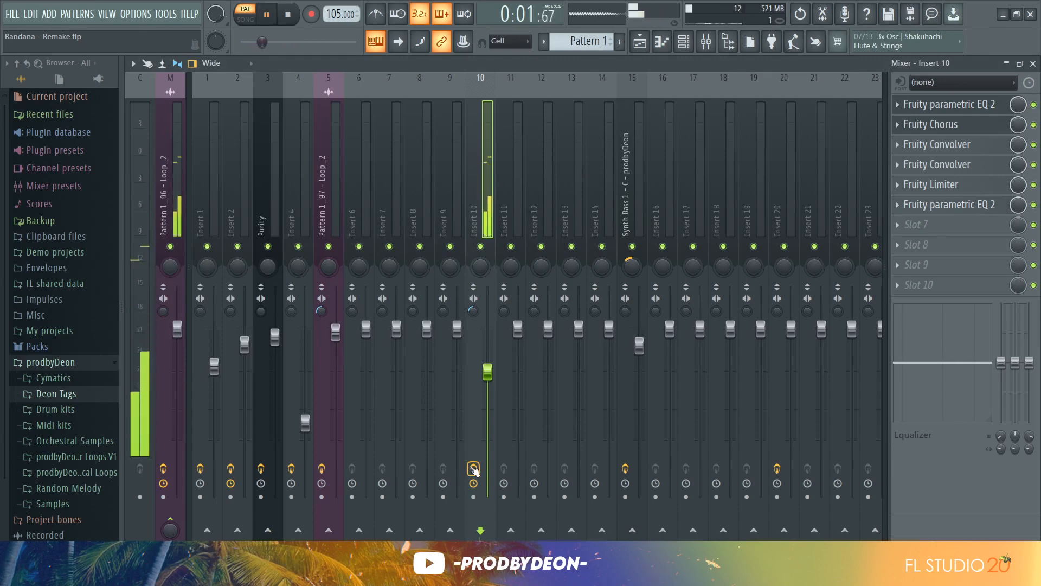
key(space)
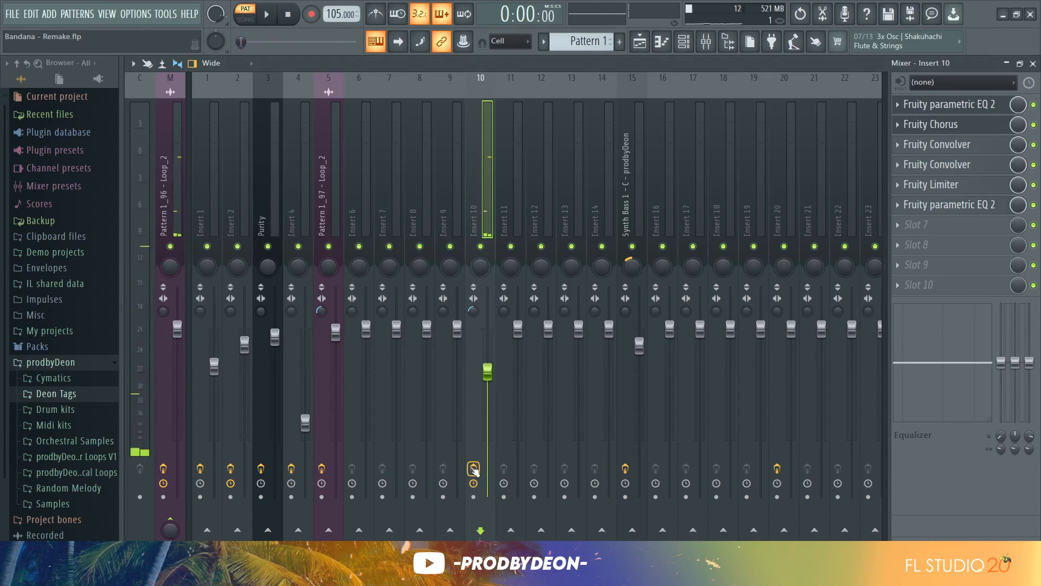
Open the FM flute instrument and check its FX page settings.
key(F9)
key(l)
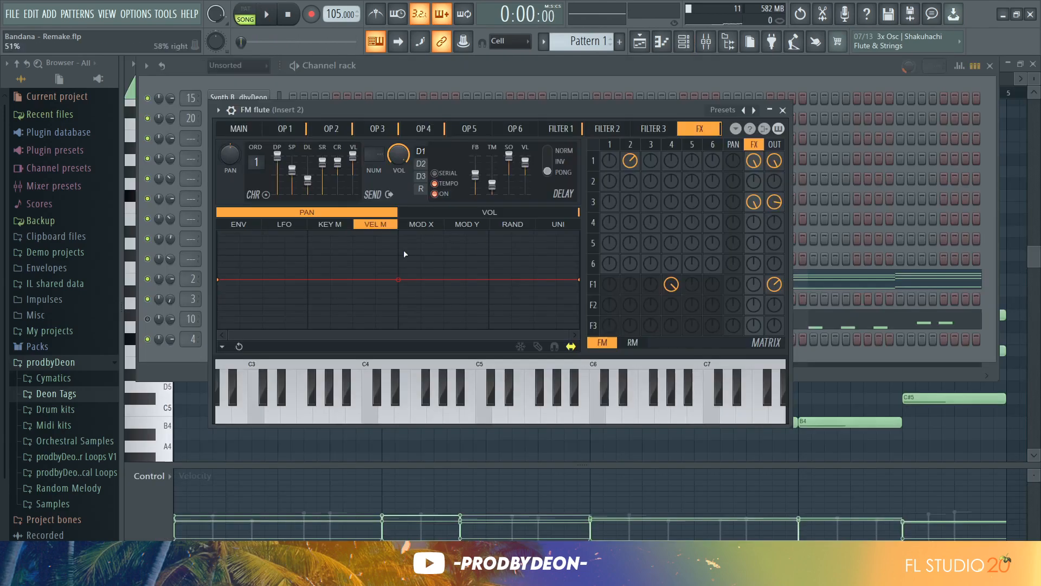
click(554, 415)
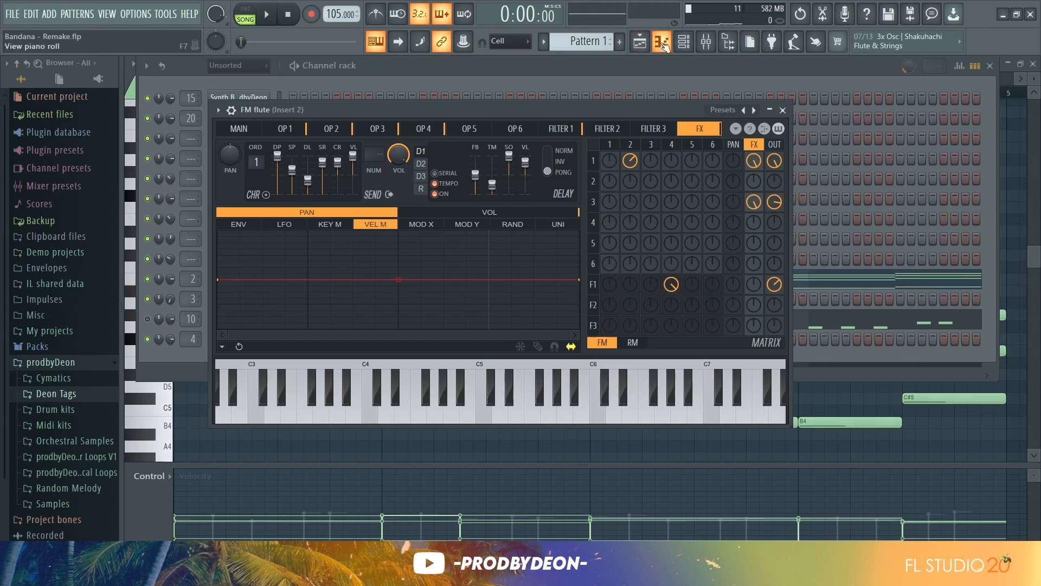
Inspect the velocities of FM flute's low F#4, C#4 and B3 notes in the piano roll and play the part.
click(663, 43)
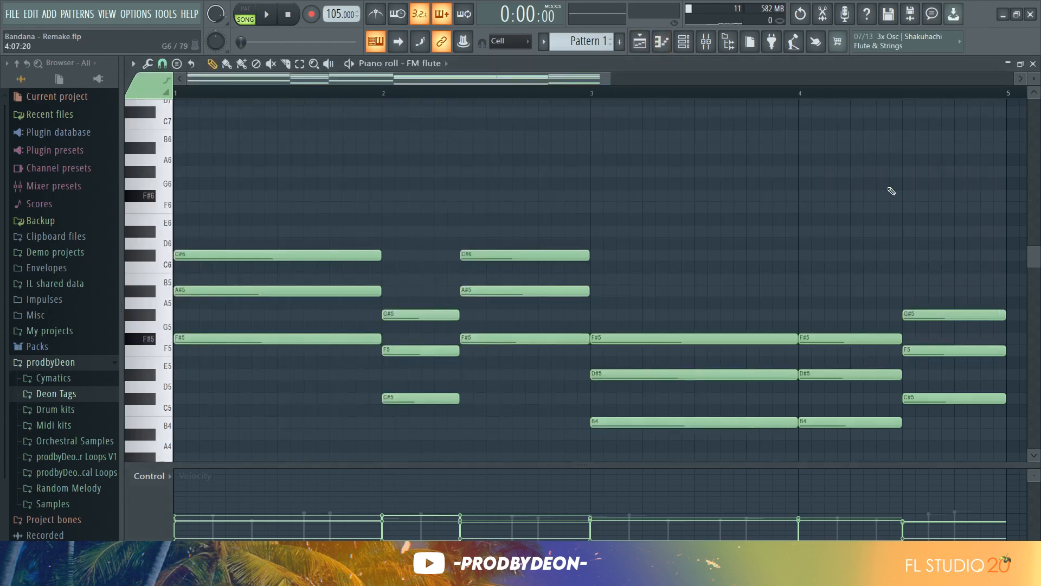
drag(1033, 258, 1035, 283)
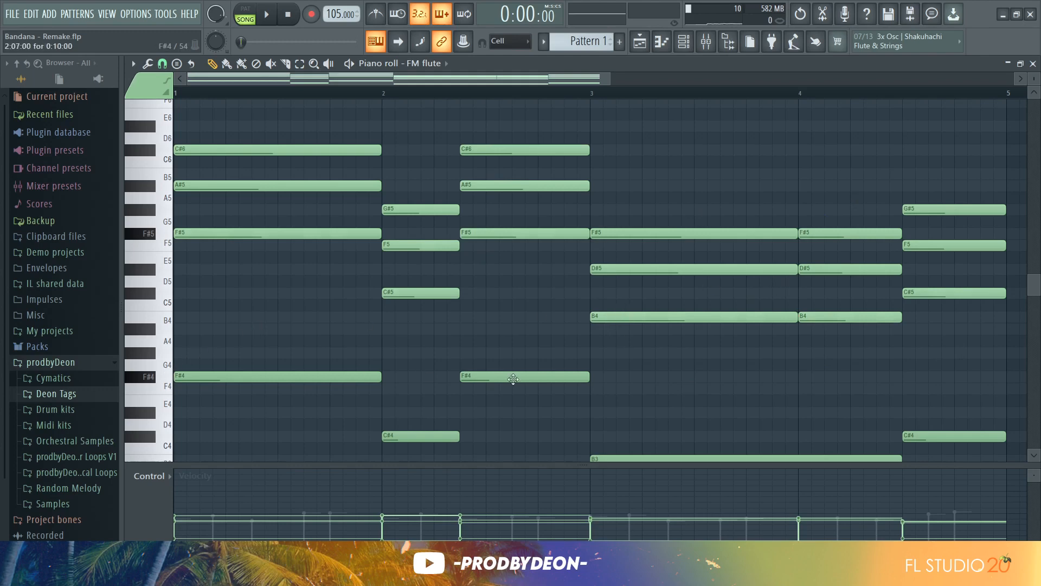
mouse_move(166, 372)
mouse_down()
mouse_move(165, 450)
mouse_move(330, 487)
mouse_up()
drag(544, 464, 537, 274)
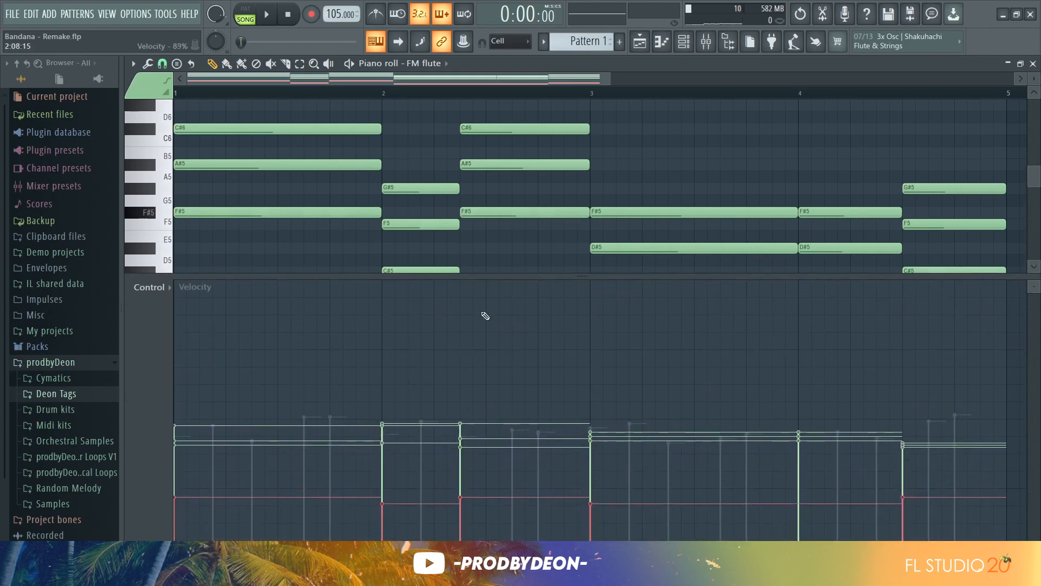
drag(586, 276, 588, 471)
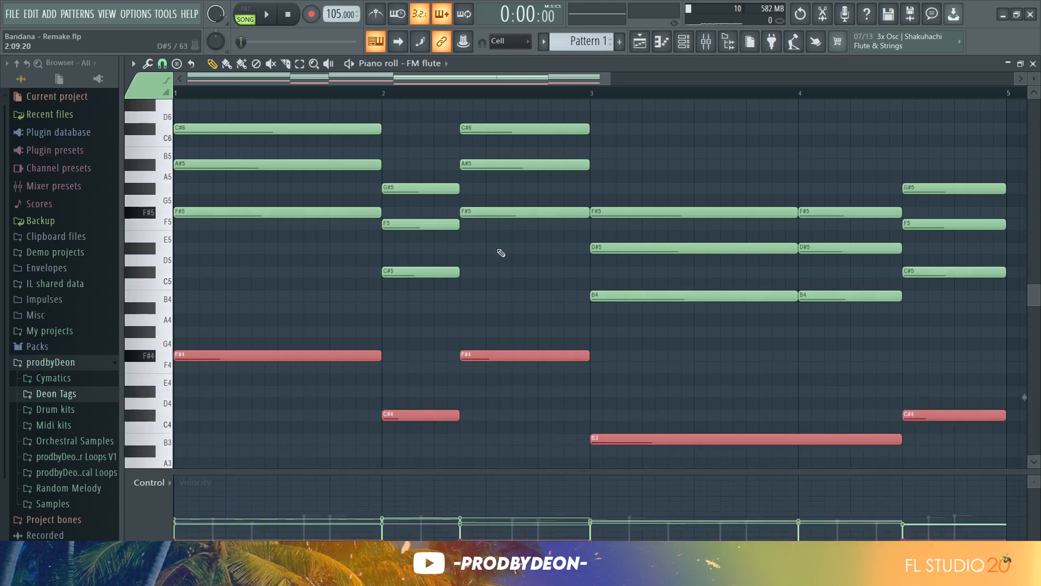
click(245, 14)
click(267, 14)
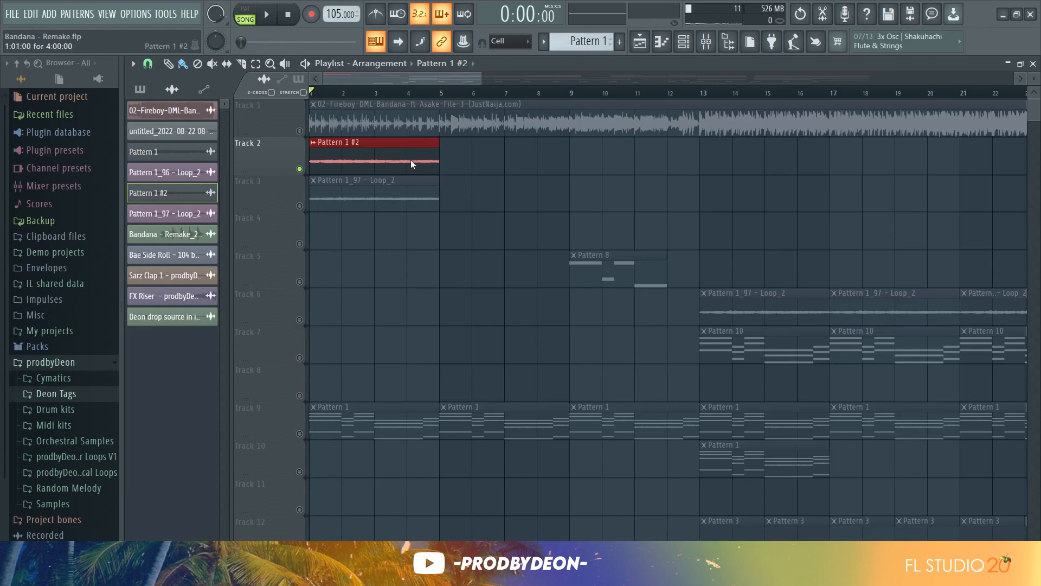
Open the Pattern 1 #2 audio clip on Track 2 in the Edison audio editor.
double_click(411, 164)
click(354, 405)
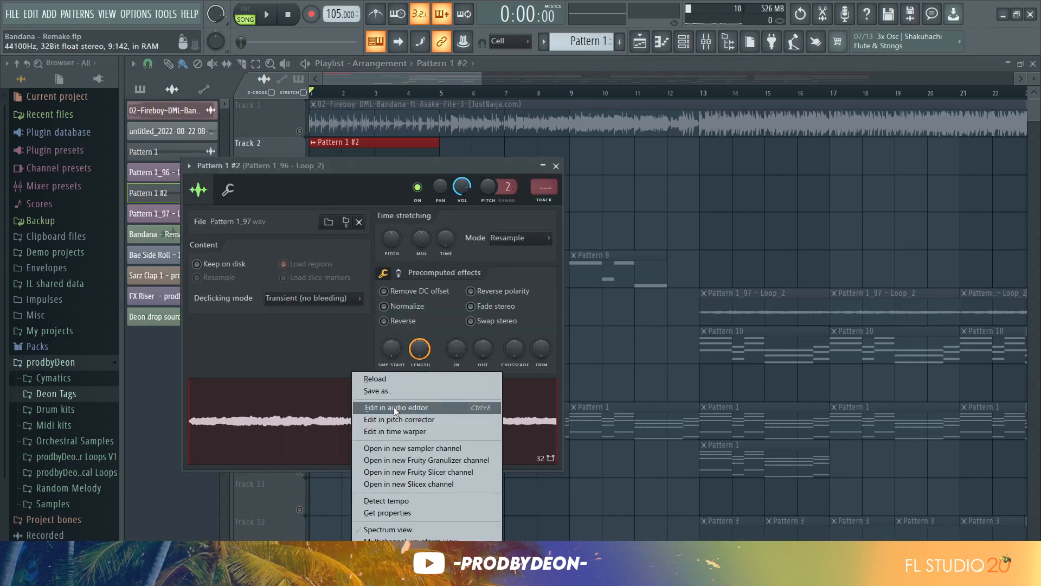
click(394, 406)
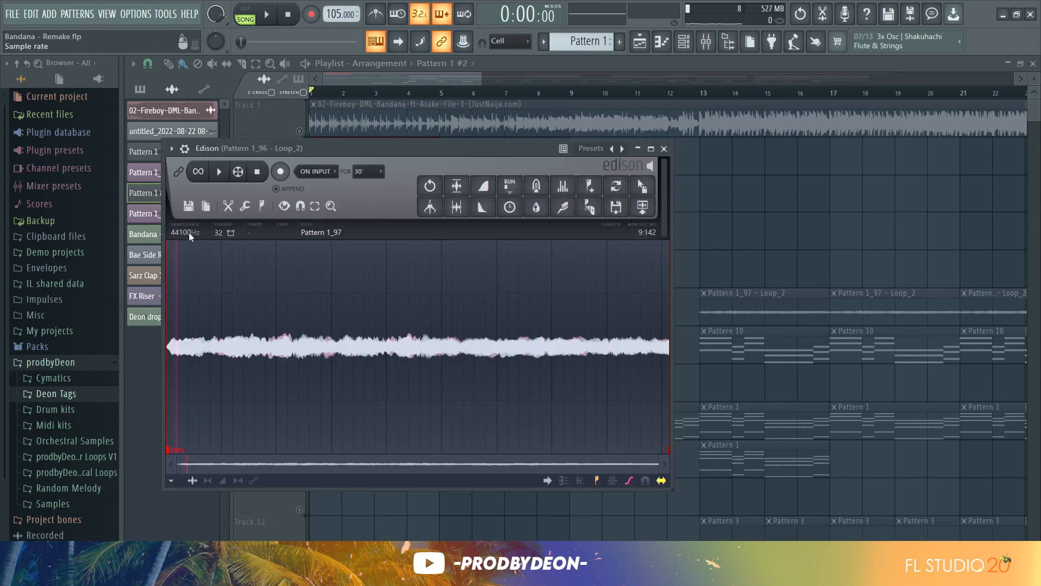
Try a sample rate of 2000 Hz in the sample properties of Pattern 1_97.
click(212, 206)
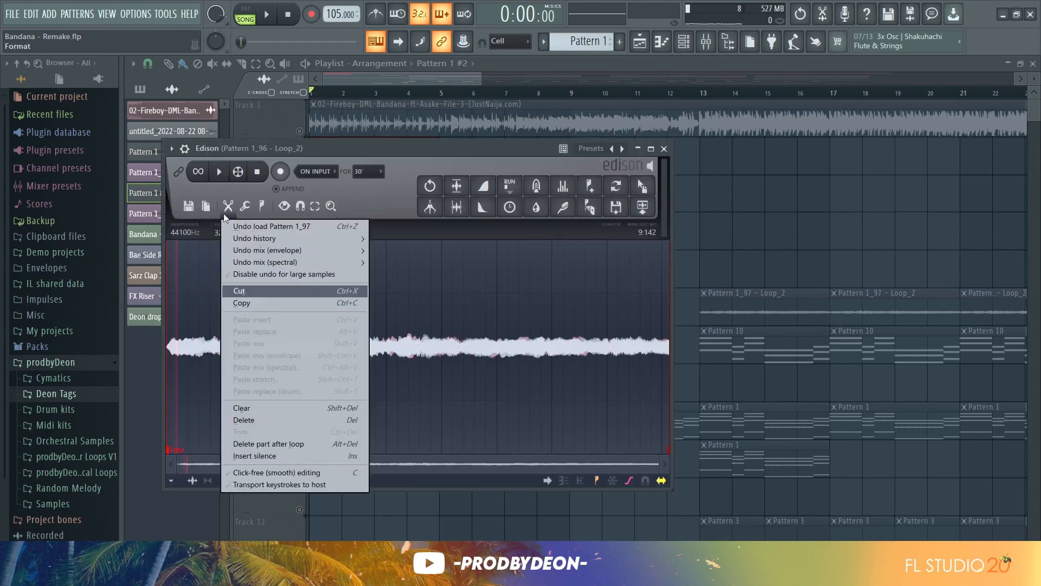
click(217, 228)
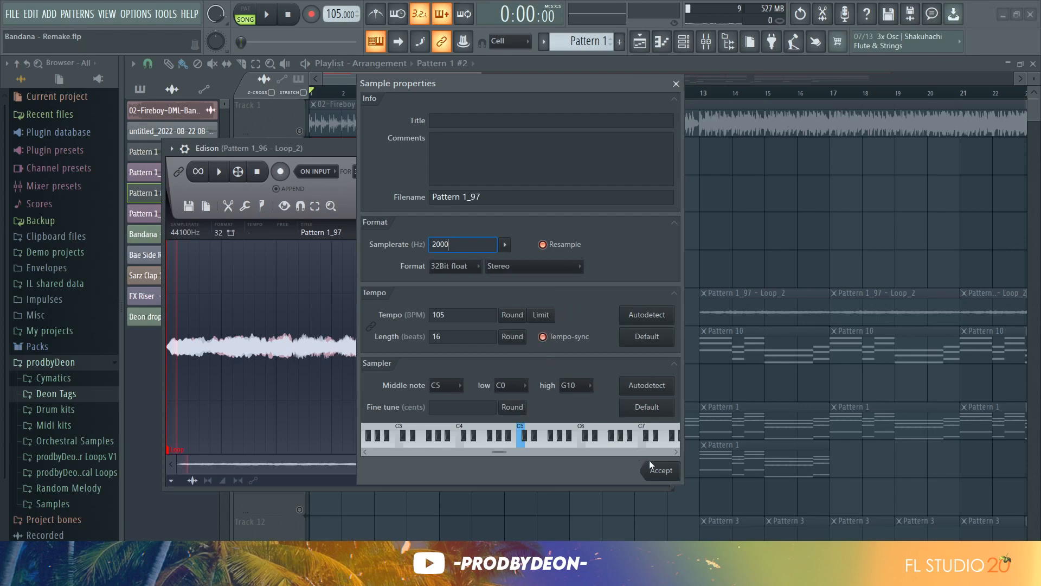
click(676, 85)
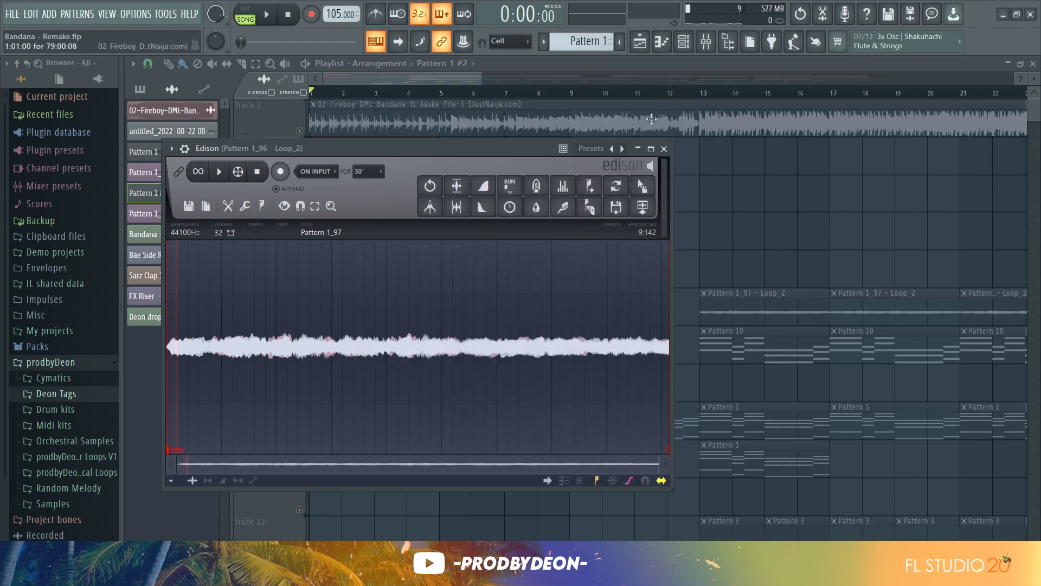
Return to the playlist, solo Track 3 and play its Pattern 1_97 - Loop_2 clip.
key(F9)
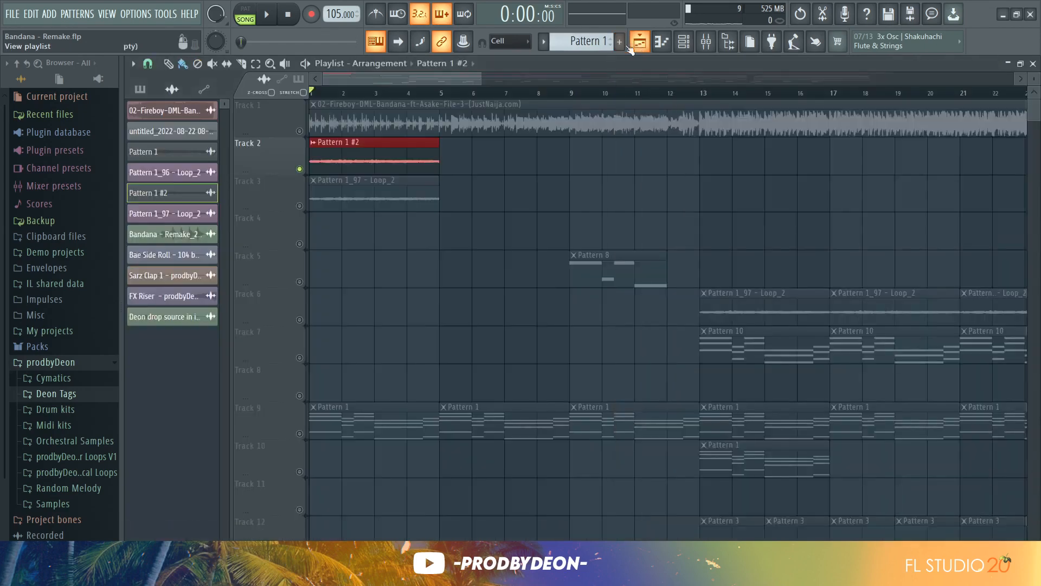
click(640, 42)
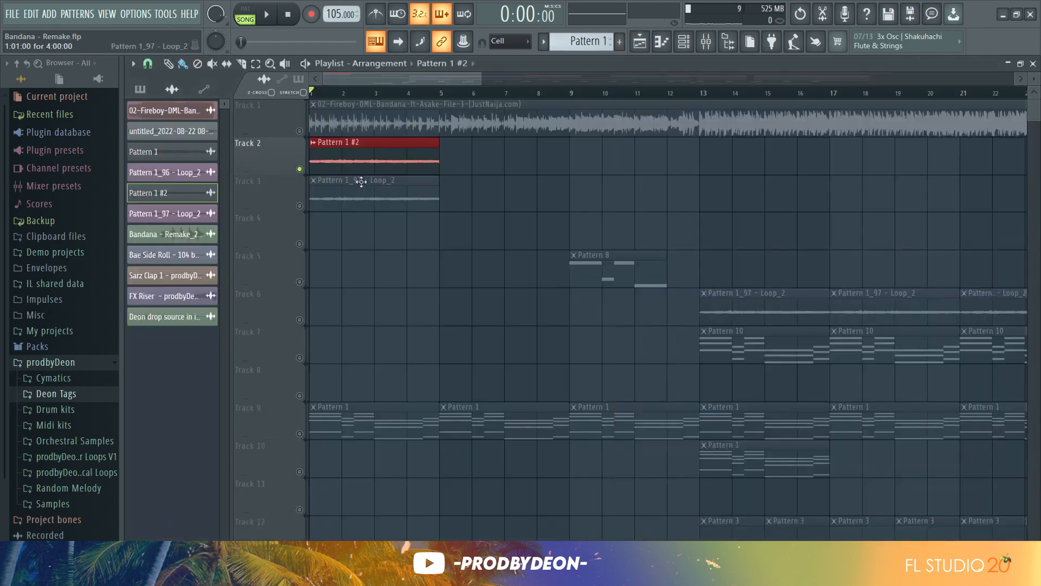
click(302, 208)
key(space)
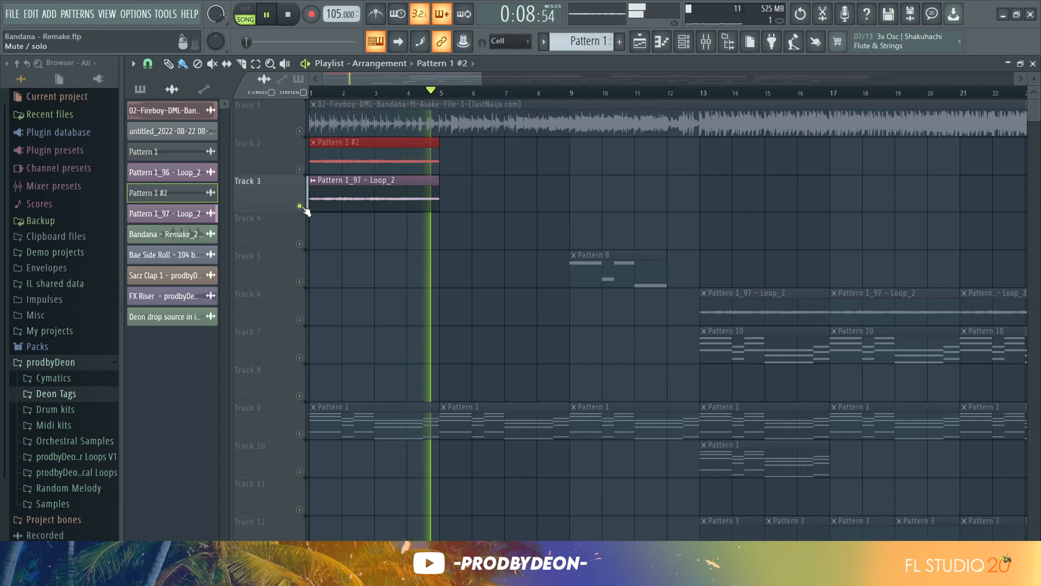
Stop playback, delete the Pattern 1_97 - Loop_2 clip from Track 3 and unmute Track 7.
key(space)
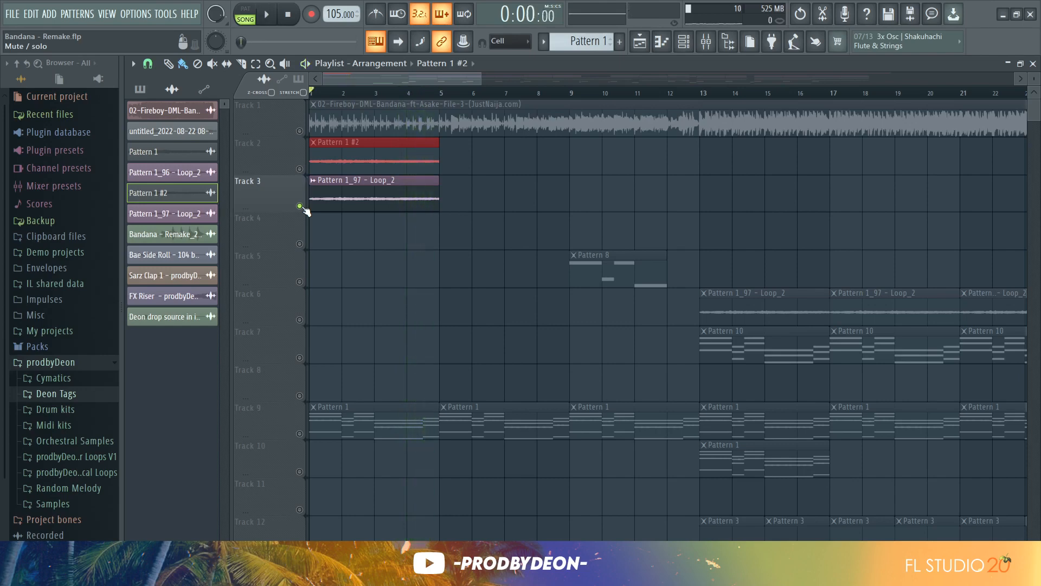
right_click(308, 208)
click(306, 359)
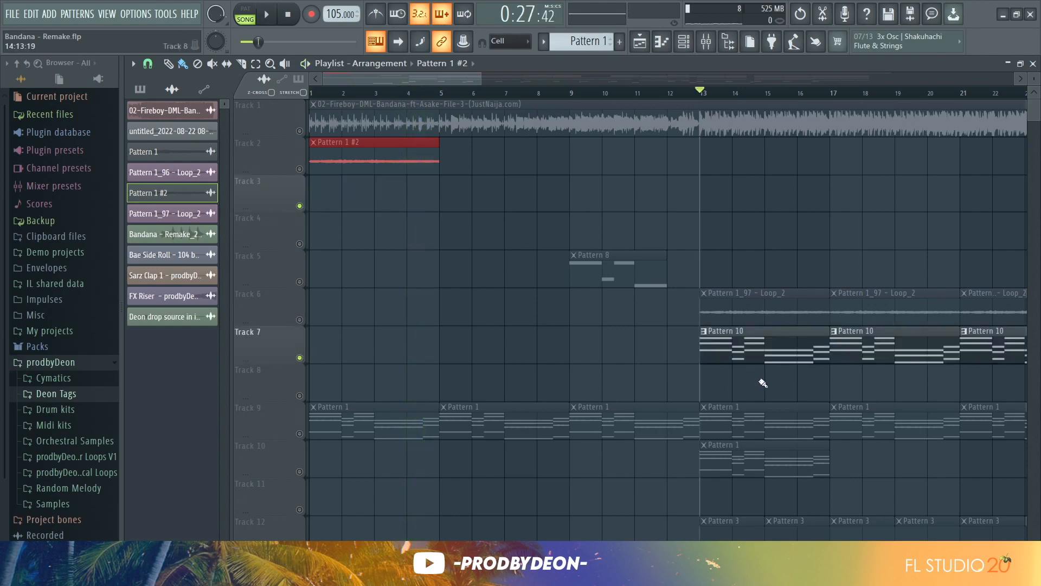
Open the Kontakt instrument used by Track 7's Pattern 10, view its Pad - Noir patch and close it.
click(762, 337)
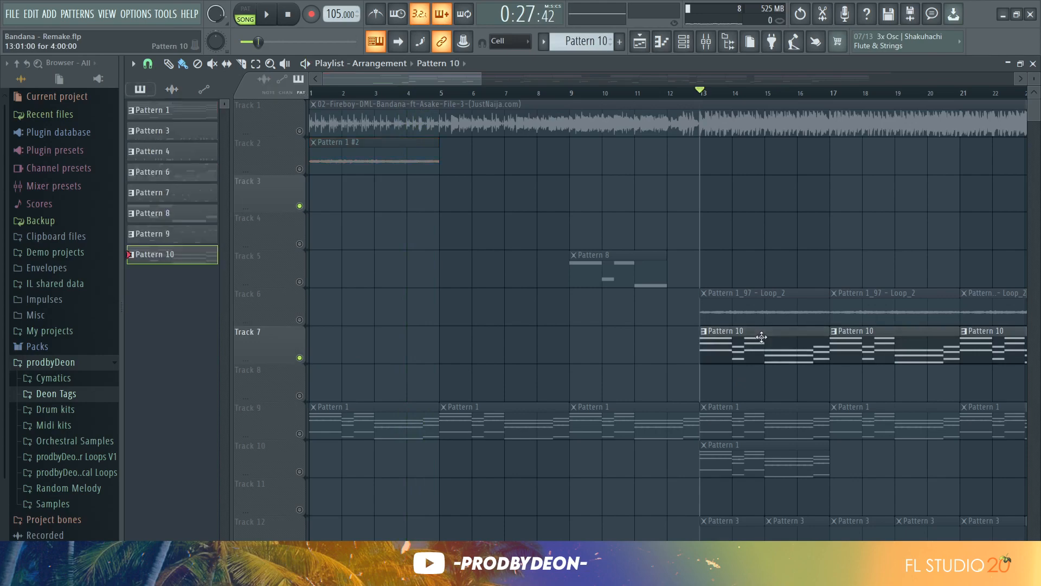
click(689, 41)
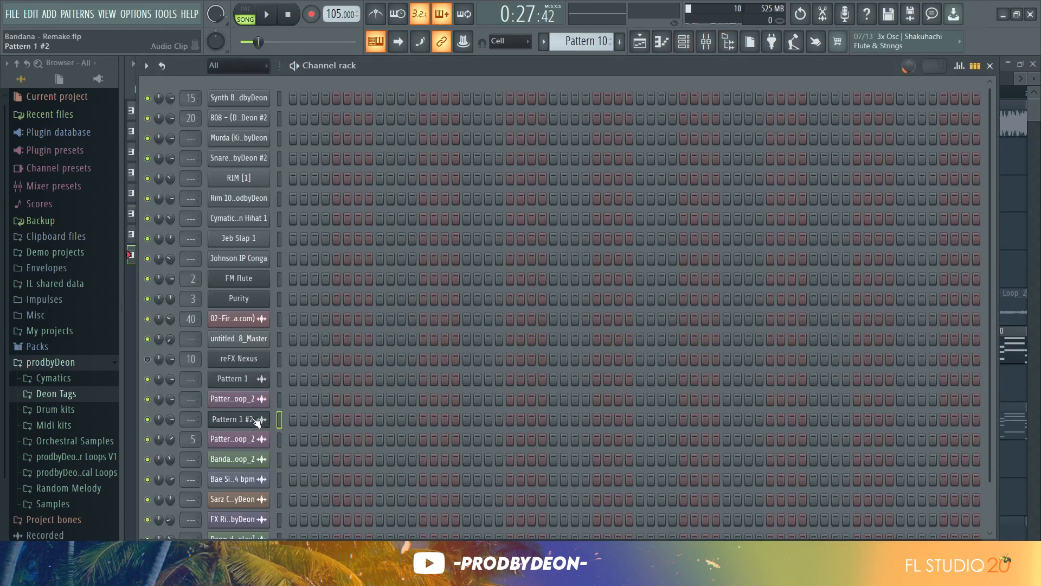
scroll(985, 249, down, 3)
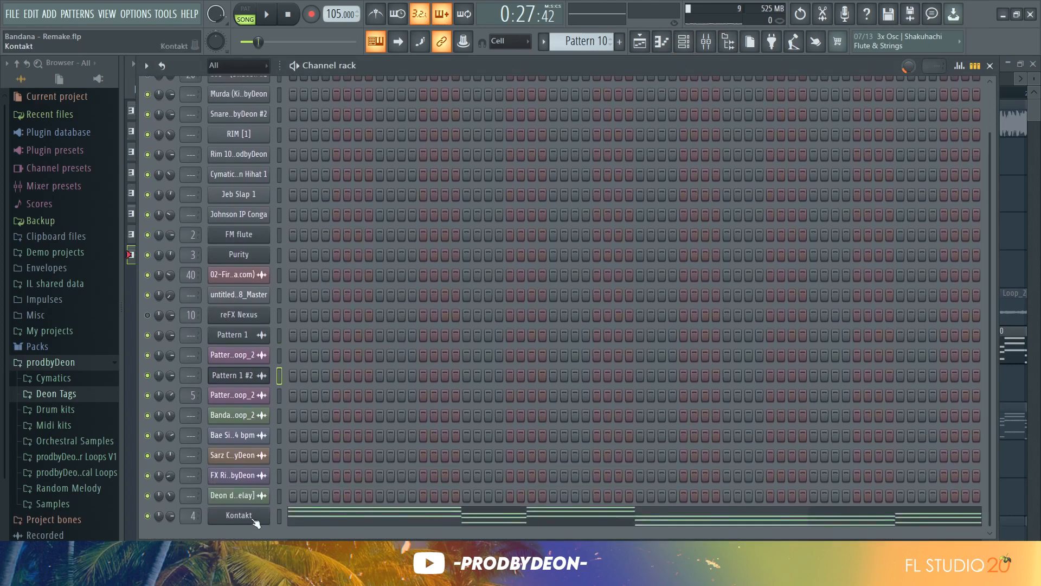
click(254, 519)
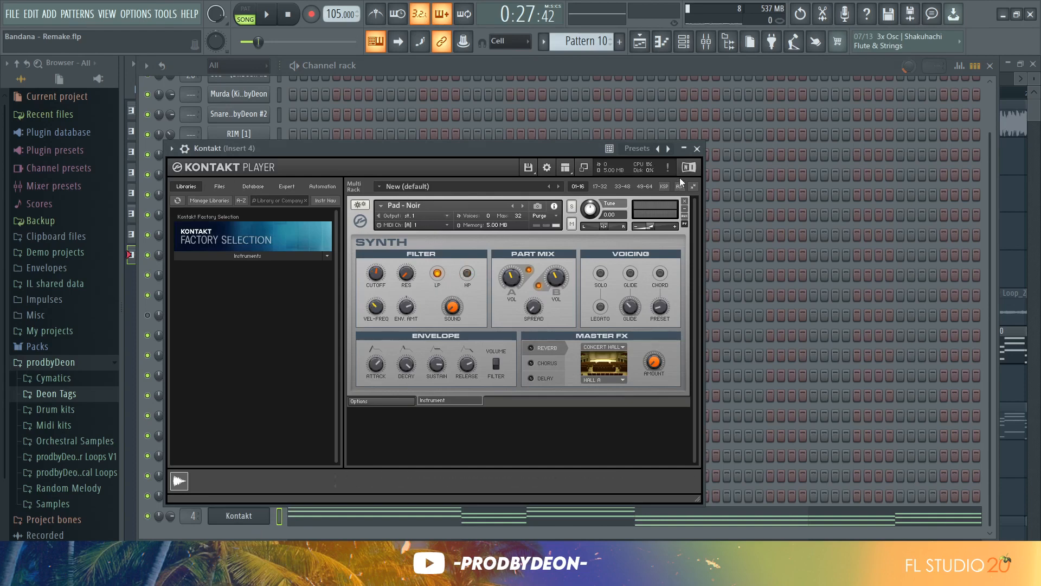
click(697, 148)
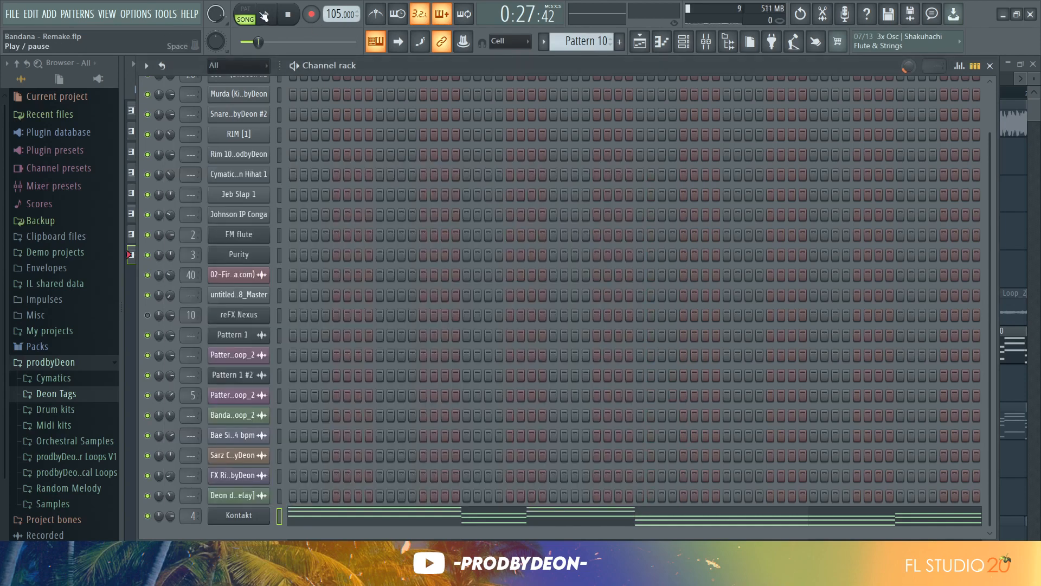
Play Pattern 10 in pattern mode while viewing all of its Kontakt chord notes in the piano roll.
click(245, 14)
click(266, 14)
click(661, 43)
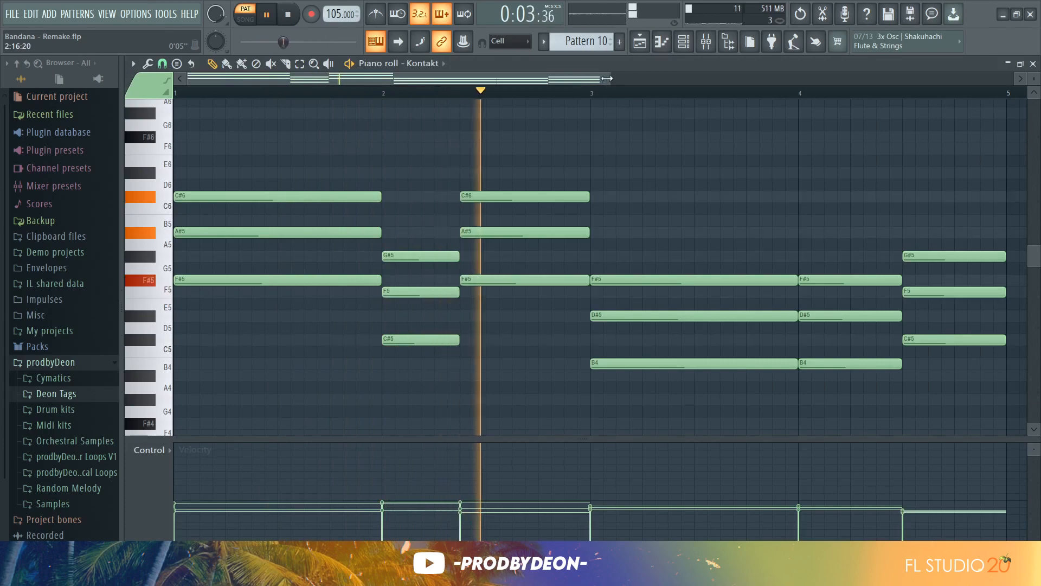
drag(607, 78, 802, 78)
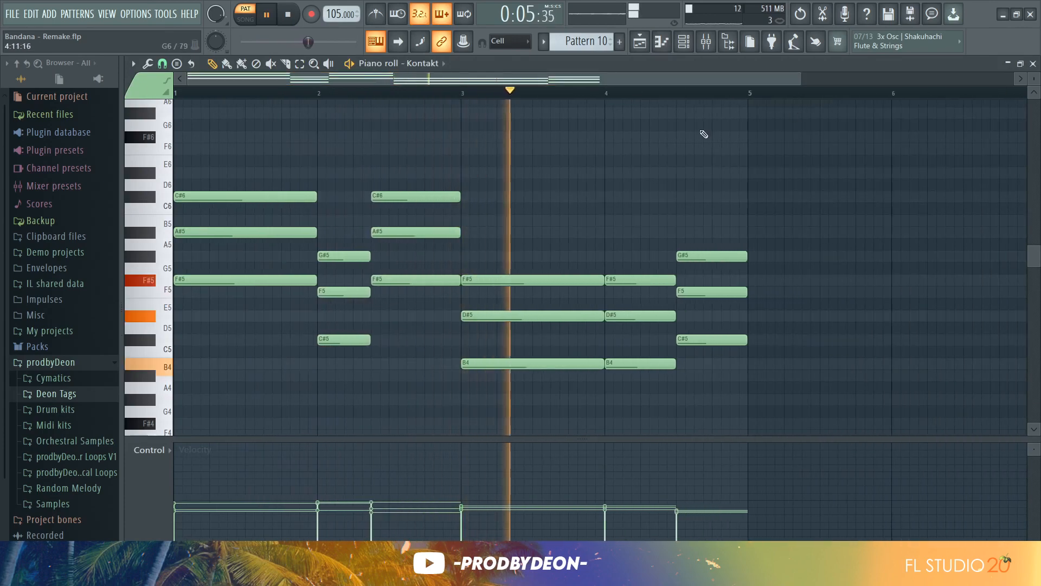
key(space)
Inspect the Fruity parametric EQ 2 curve on mixer Insert 4 and close it.
click(706, 41)
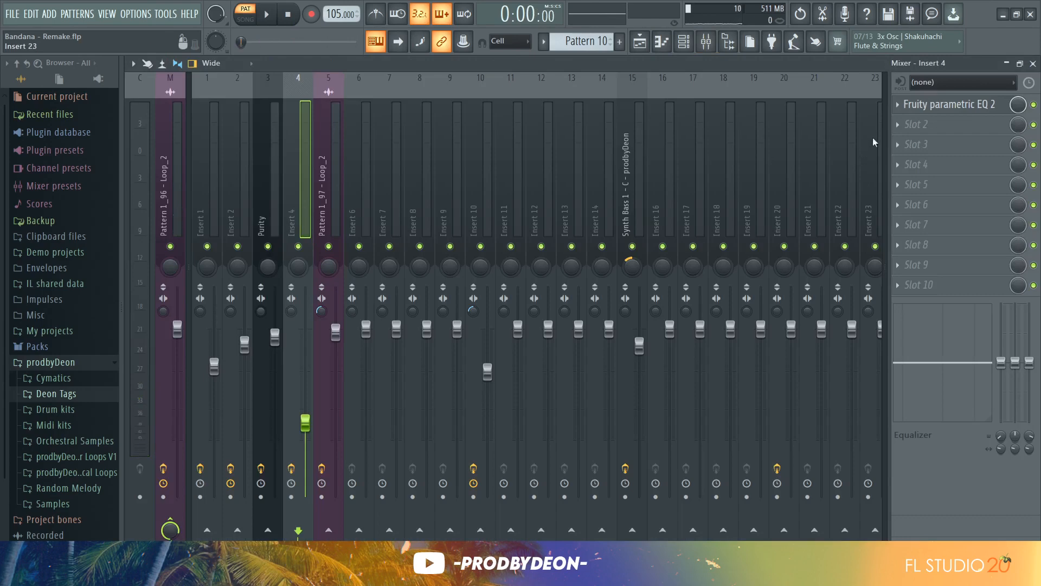
click(925, 109)
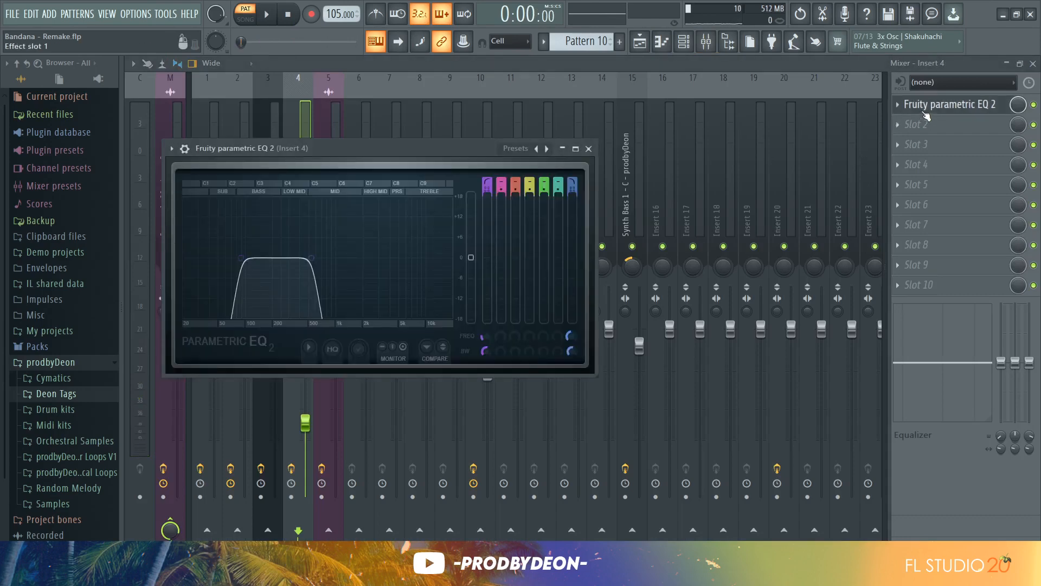
click(925, 112)
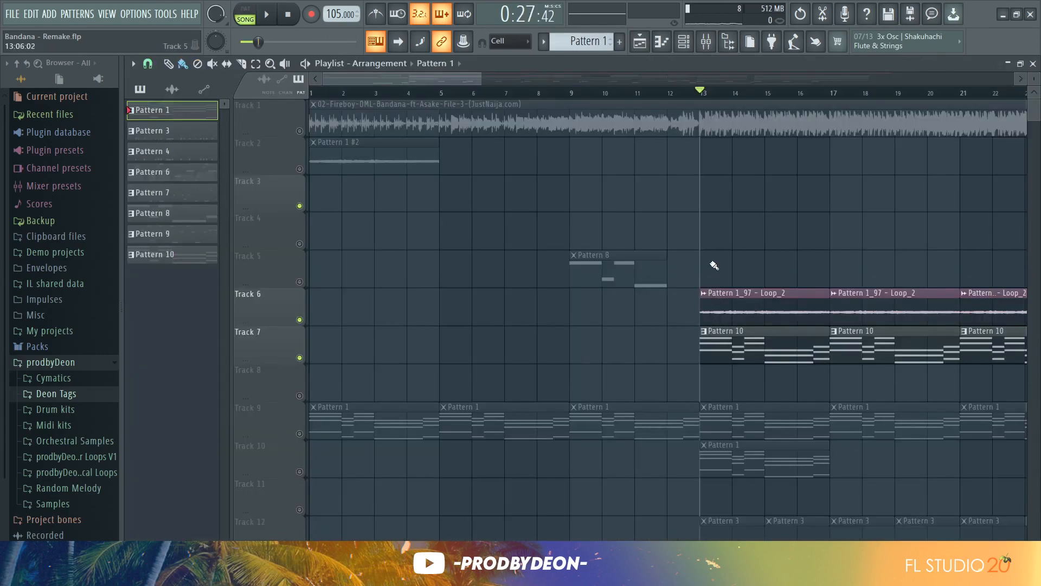
Play the song from bar 13, unmuting Track 9 during playback, and delete the Pattern 1 clip from Track 10.
key(space)
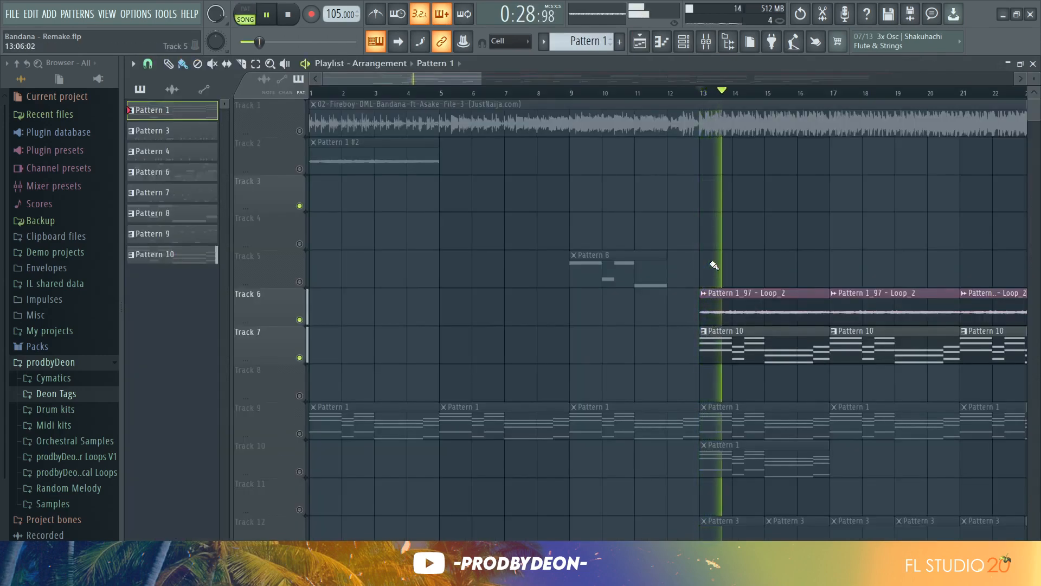
click(299, 434)
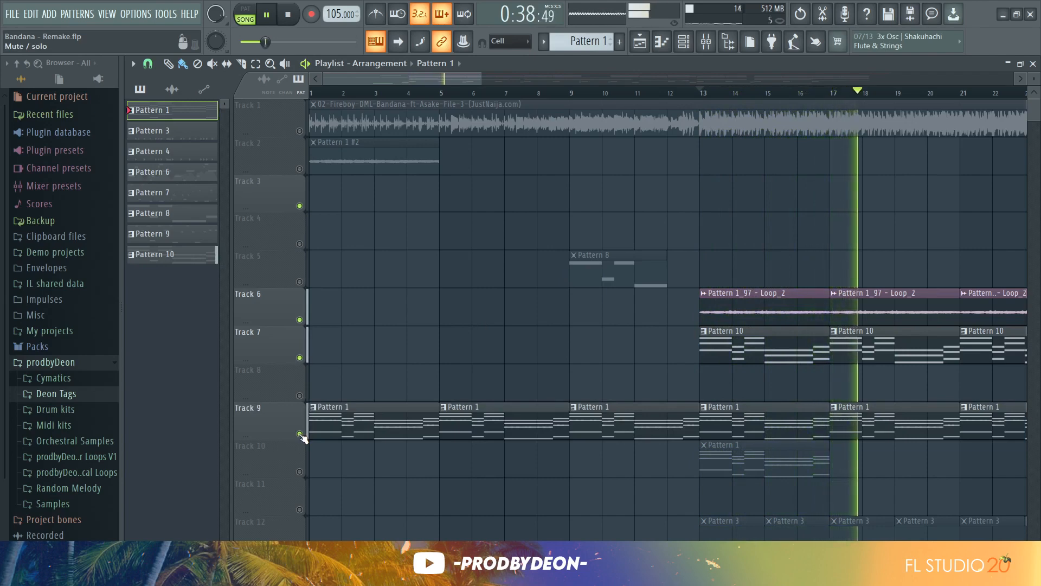
key(space)
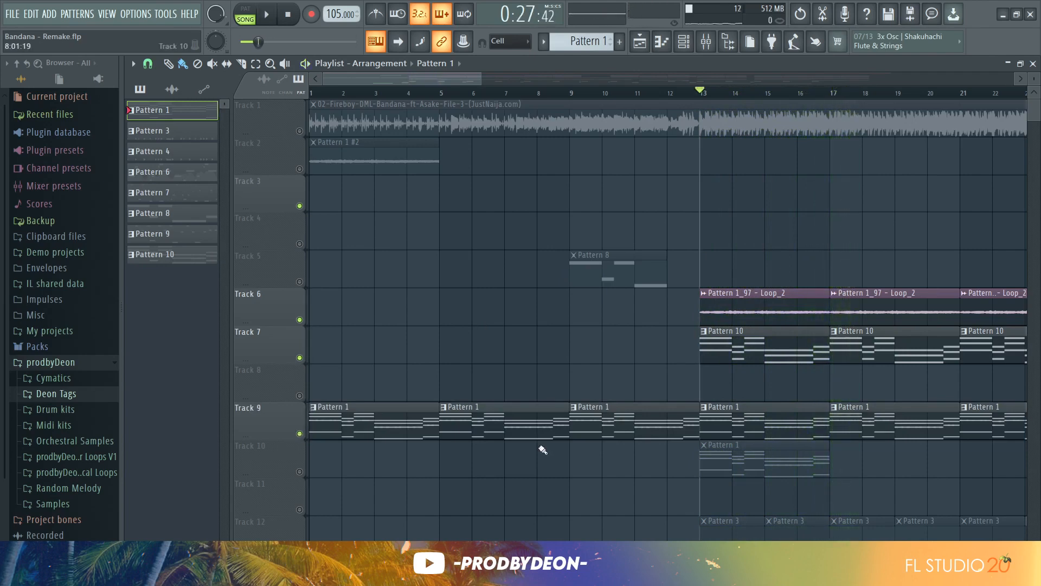
right_click(767, 468)
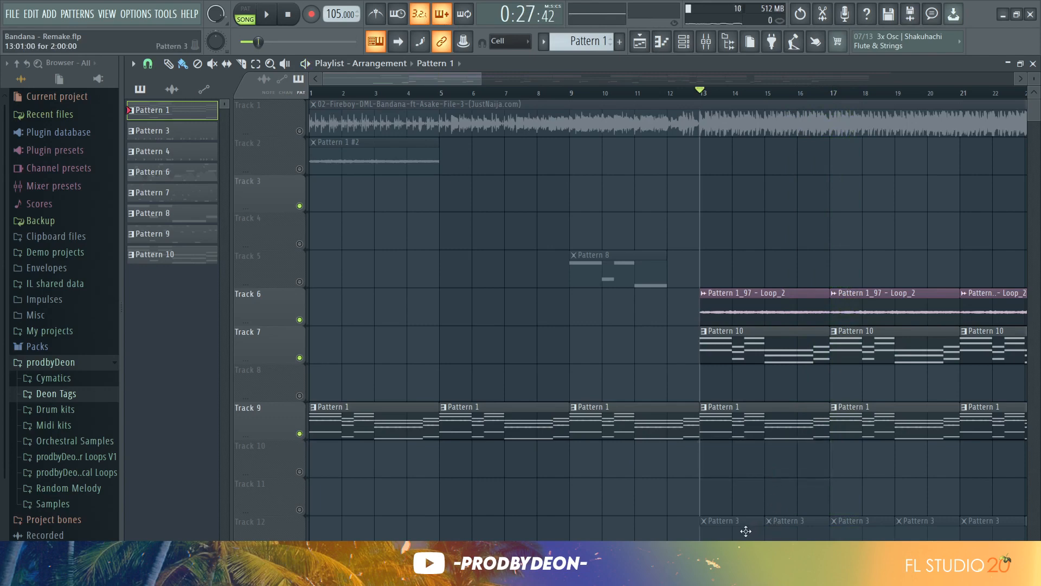
Select Track 5's Pattern 8 clip at bar 29, unmute the track and set the playback position to bar 29.
drag(449, 80, 577, 86)
click(682, 263)
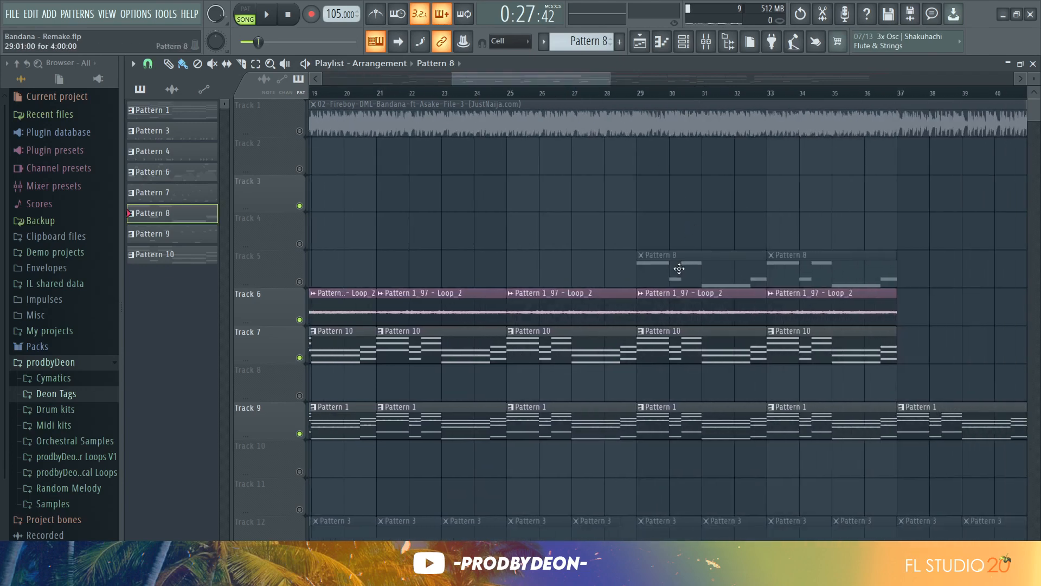
click(300, 282)
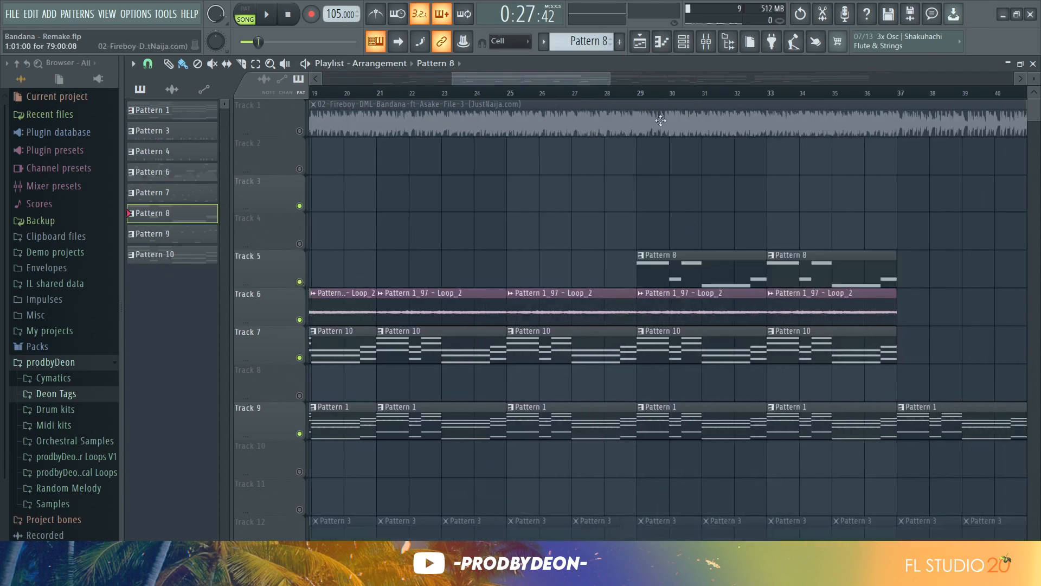
click(639, 92)
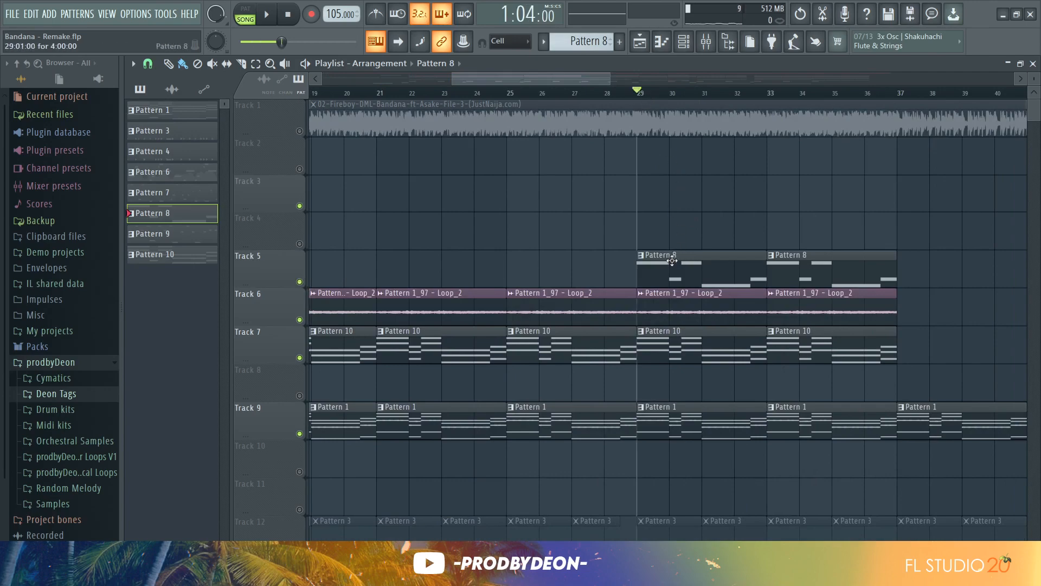
Open Pattern 8's Synth Bass 1 - C channel and inspect its sample settings and volume envelope.
click(687, 43)
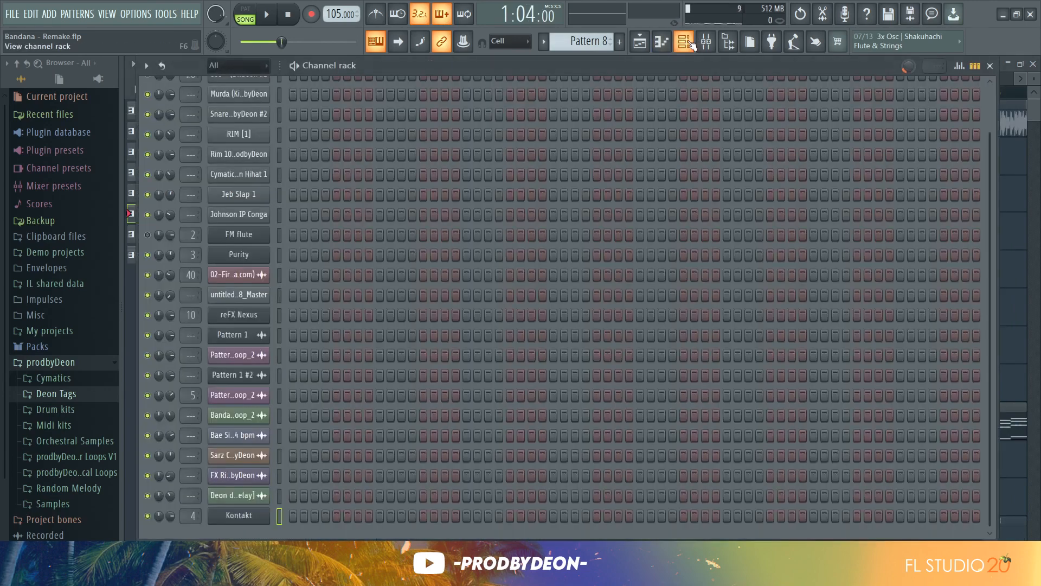
scroll(991, 99, up, 3)
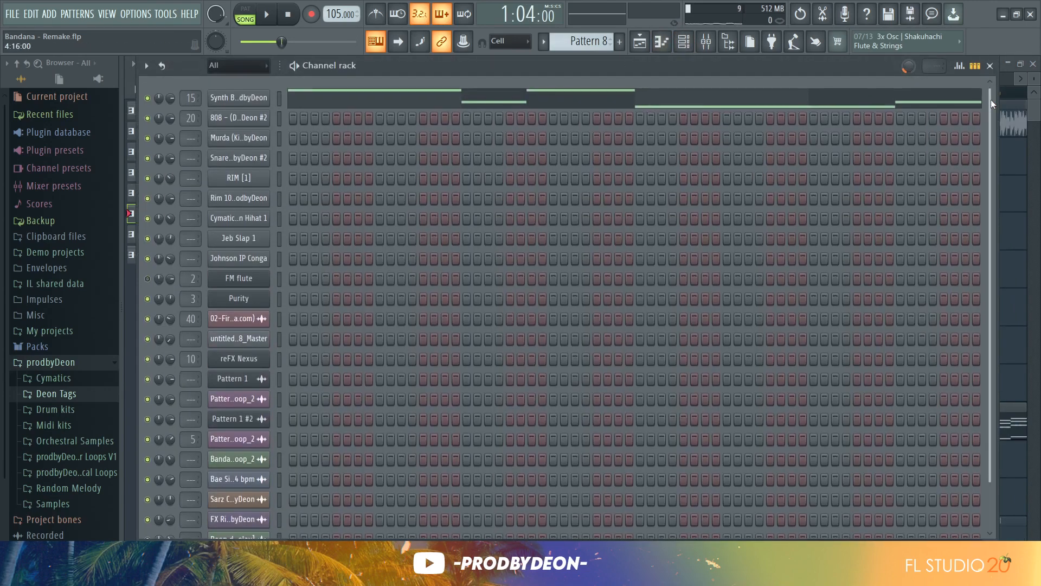
click(234, 101)
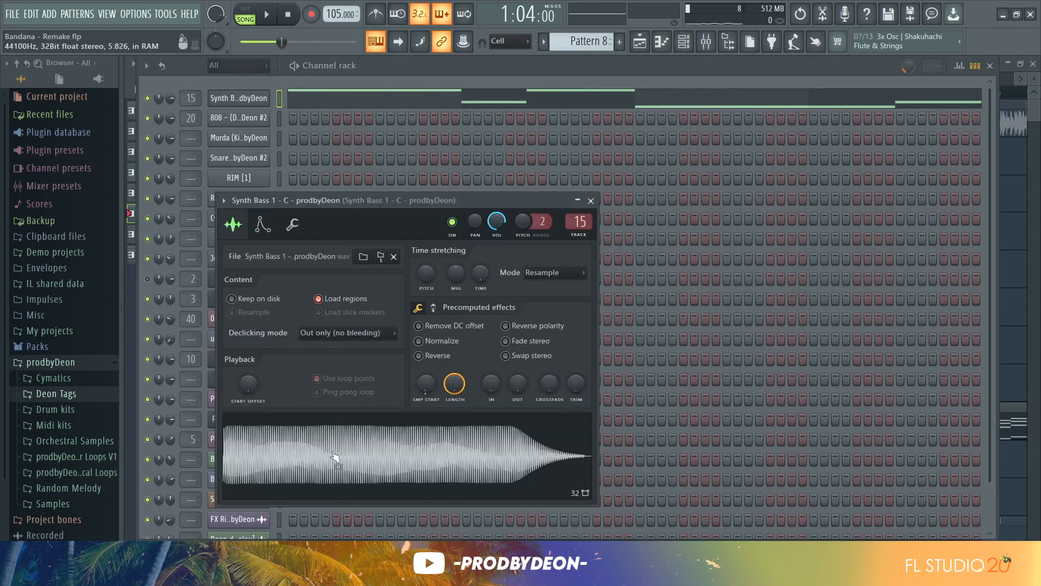
click(262, 224)
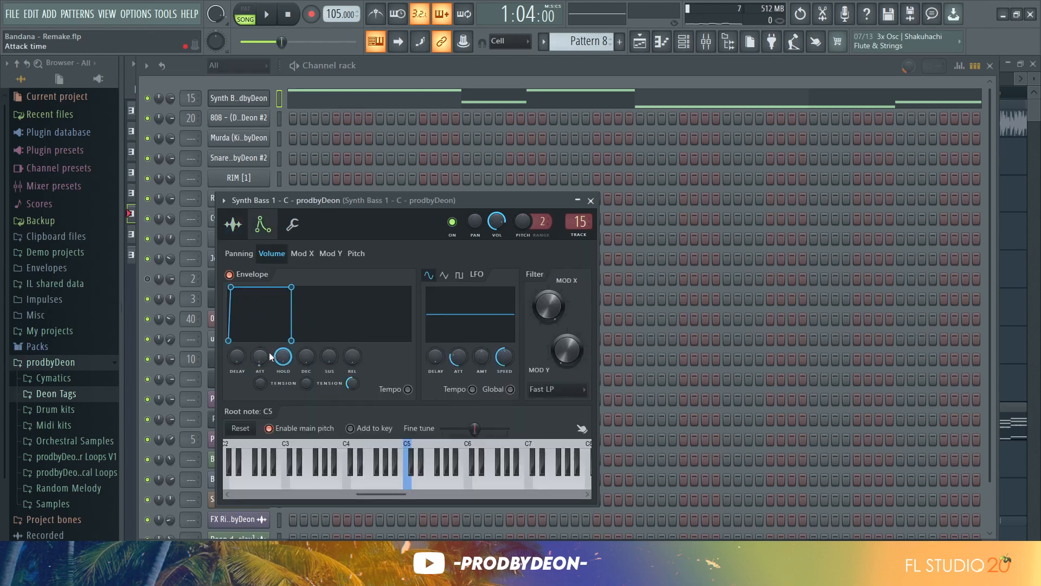
drag(265, 356, 266, 351)
click(235, 225)
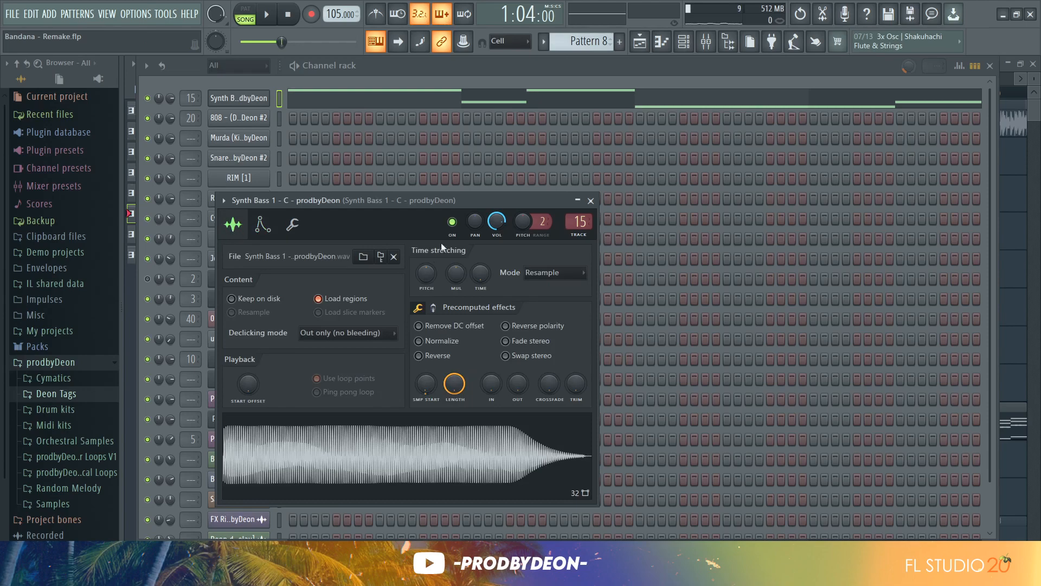
View the Synth Bass 1 notes in the piano roll and play Pattern 8 in pattern mode.
click(426, 103)
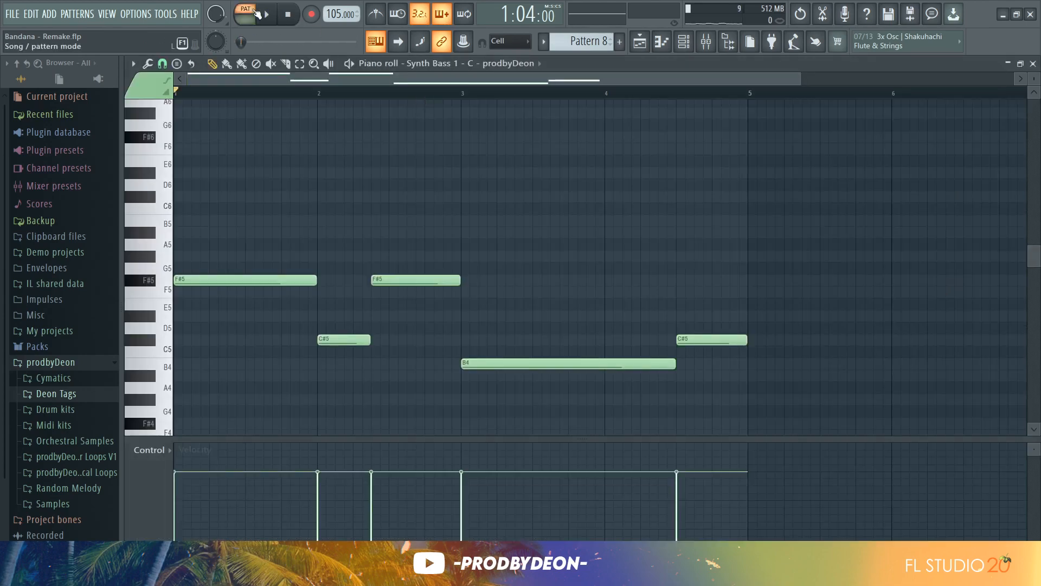
click(263, 15)
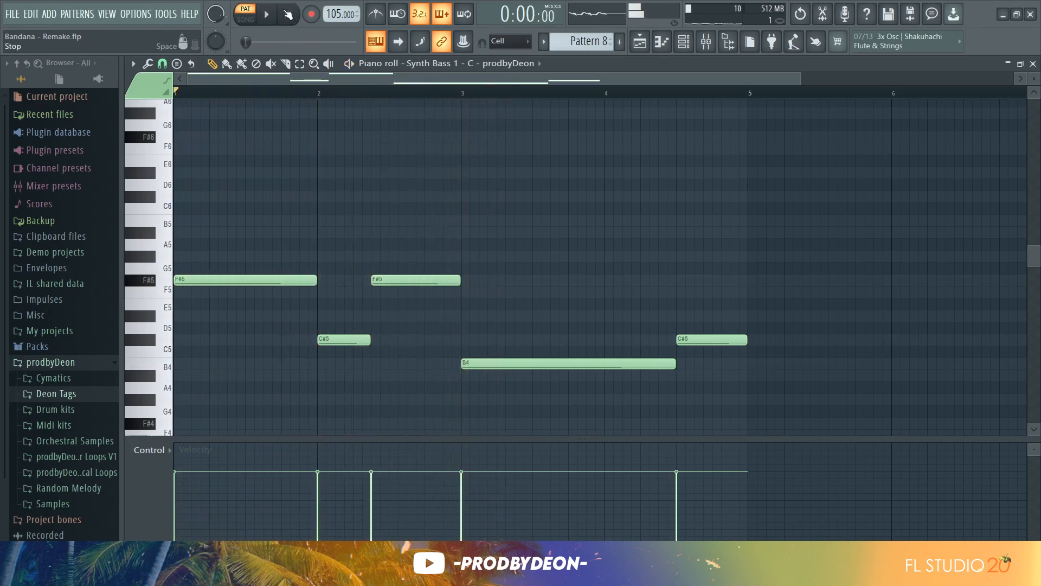
click(288, 14)
Return to the playlist and play the unmuted melody and bass tracks in song mode from bar 29.
click(640, 41)
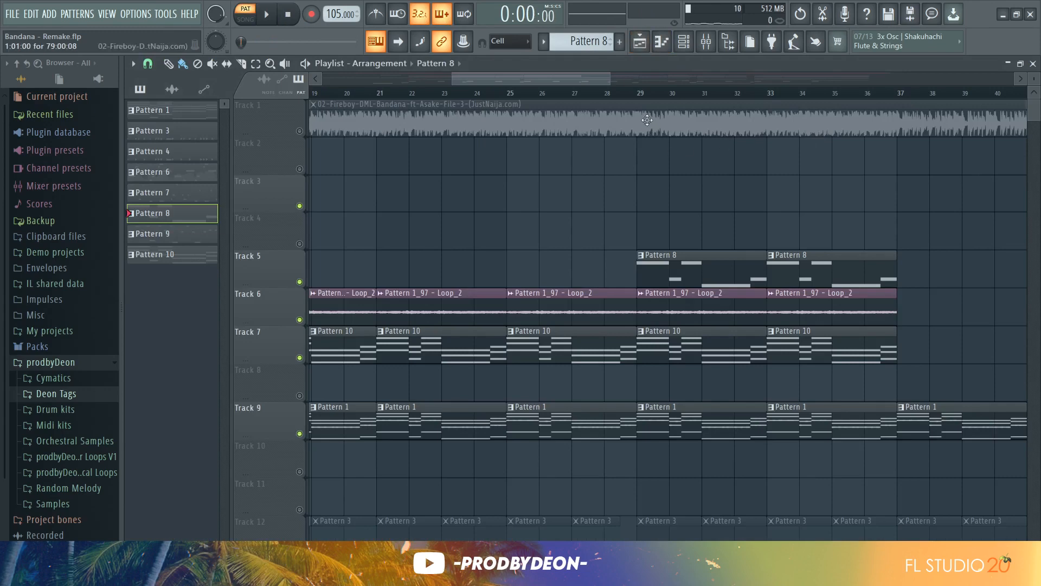
click(642, 93)
key(space)
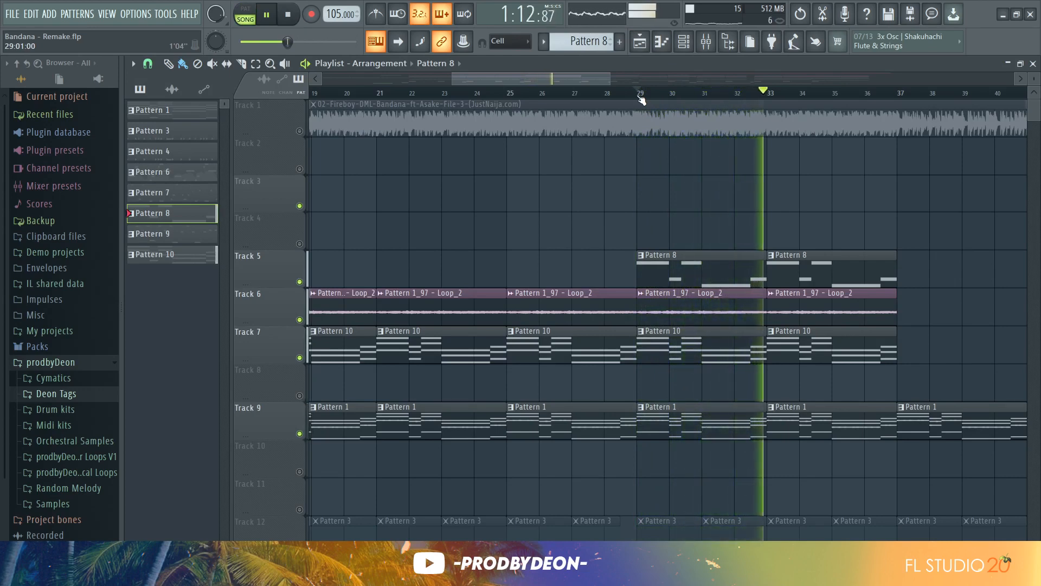
key(space)
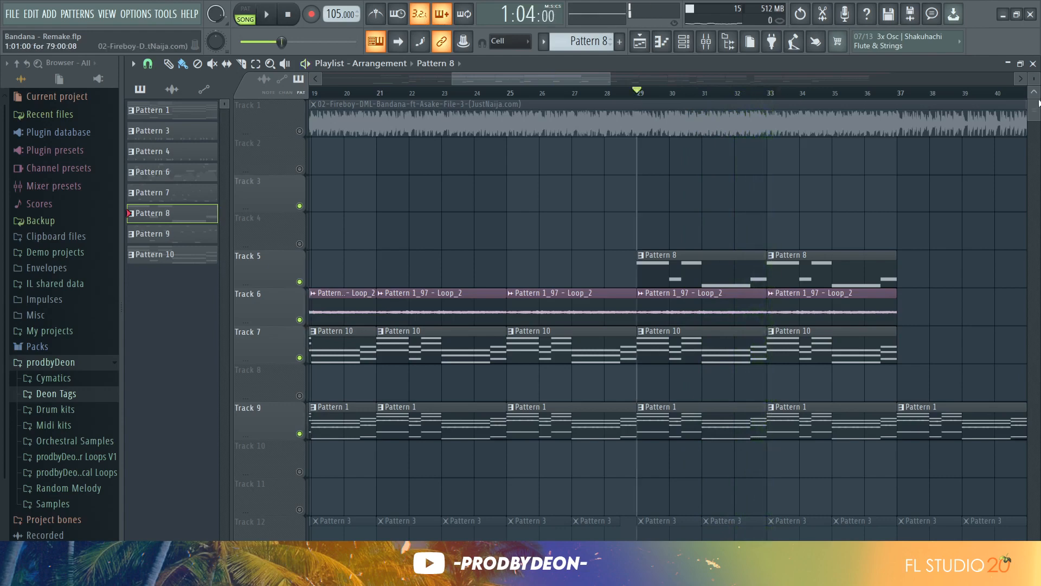
Solo Track 12 in the playlist and select its Pattern 3 drum pattern.
scroll(1036, 108, down, 6)
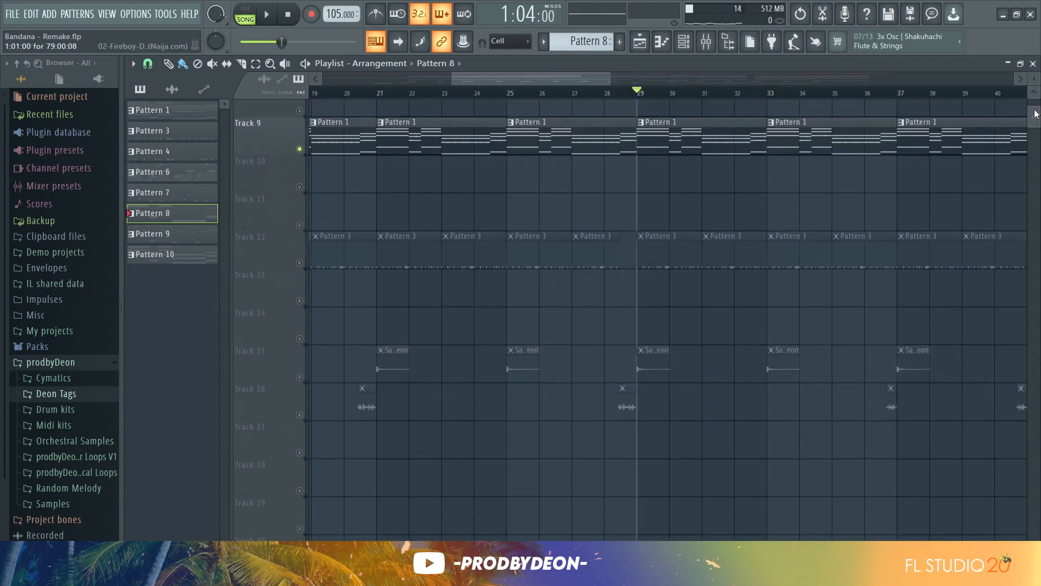
right_click(299, 263)
click(482, 261)
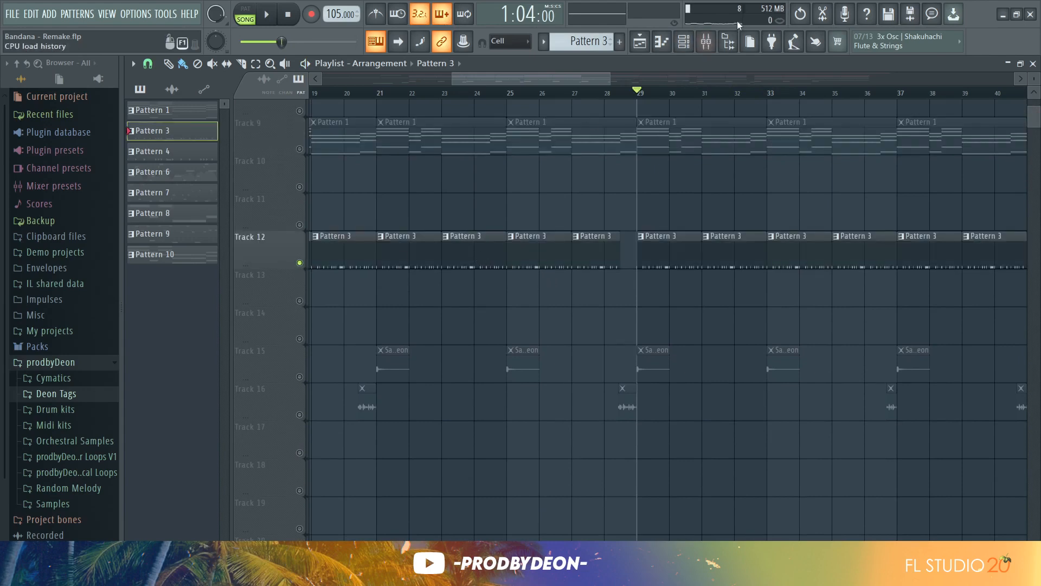
Show Pattern 3's drum steps in the channel rack and play them in pattern mode.
click(692, 46)
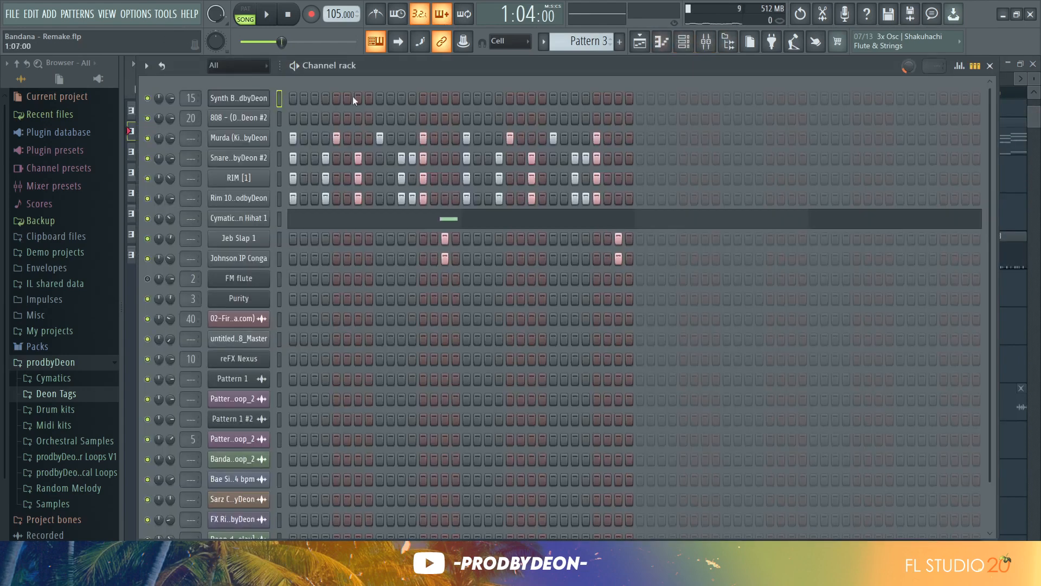
click(253, 12)
click(266, 14)
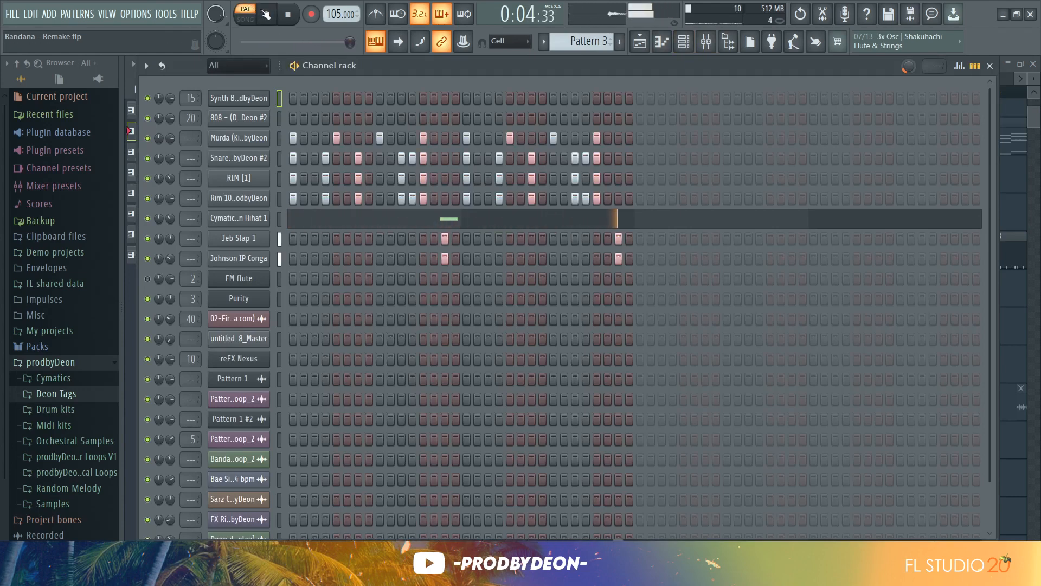
key(space)
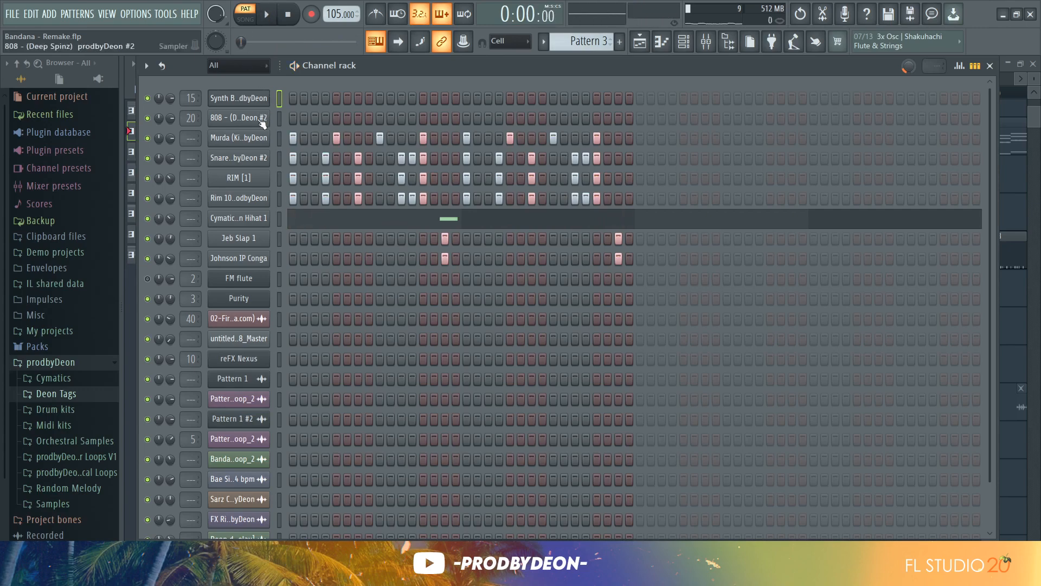
Inspect the Murda kick, Snare 7, RIM [1] and Rim 10 samples, and view the snare's notes and velocities in the piano roll.
click(258, 138)
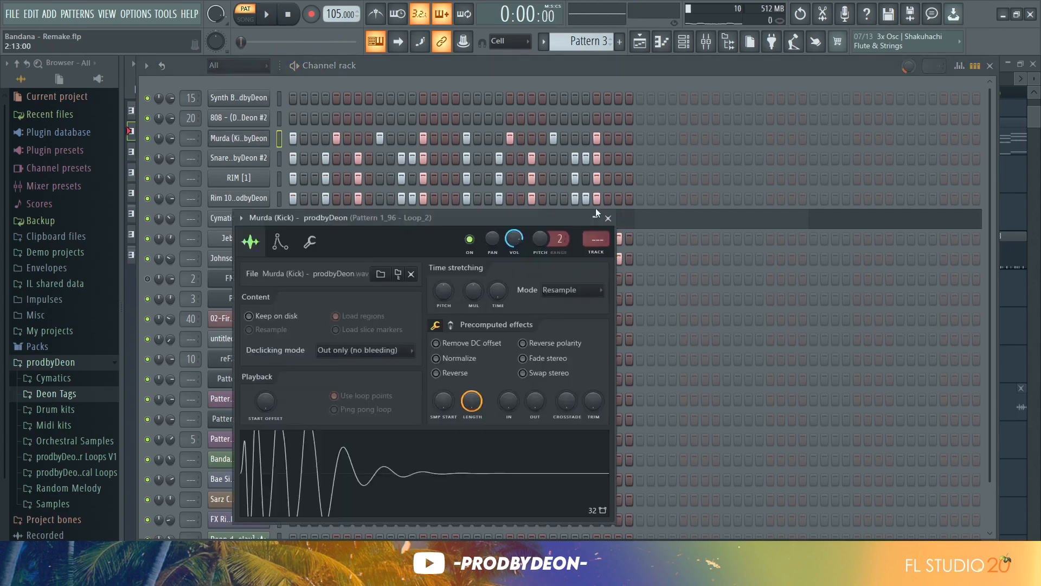
click(608, 218)
click(258, 162)
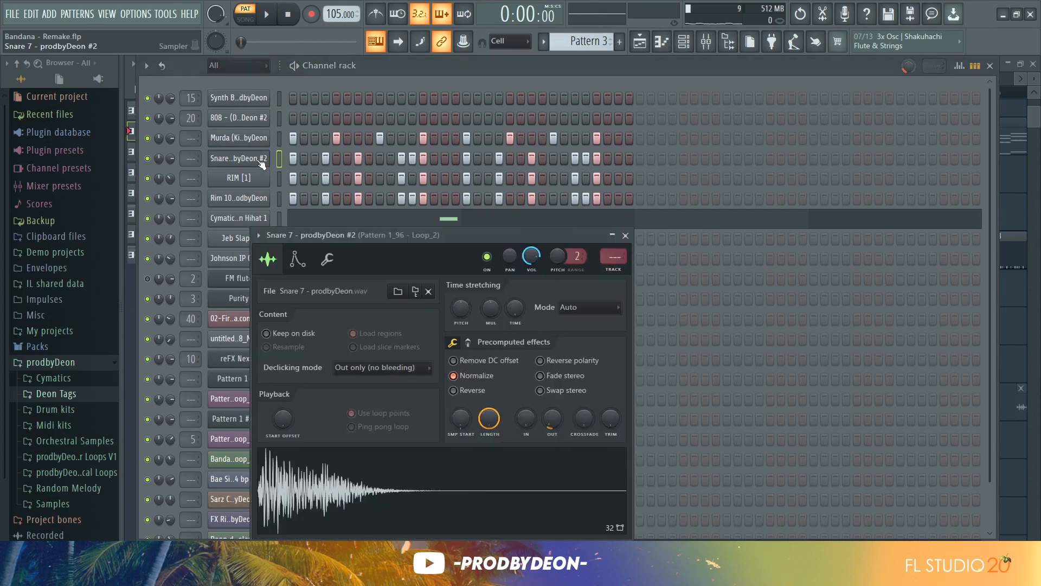
click(264, 179)
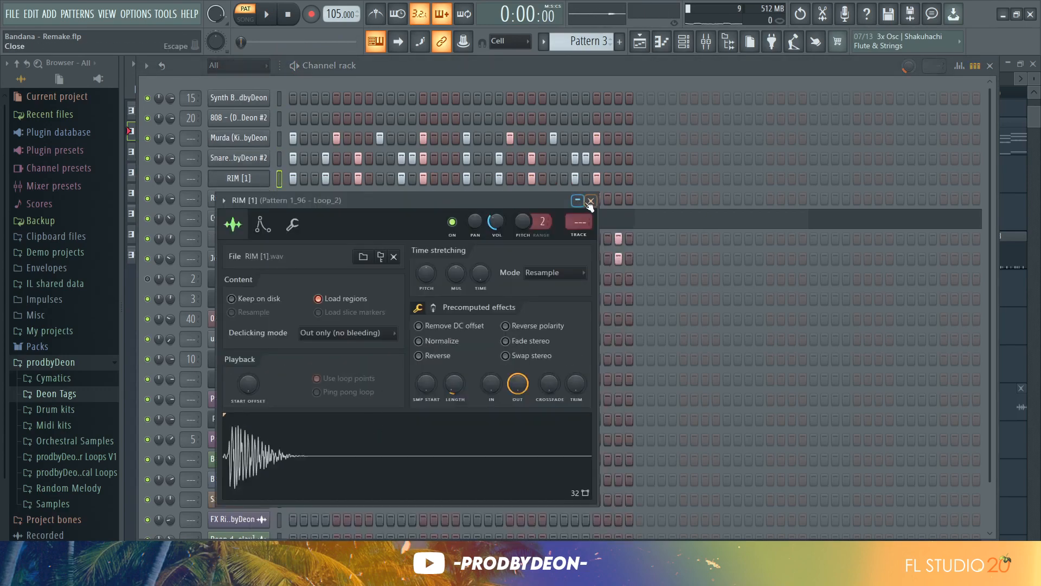
click(590, 201)
click(263, 199)
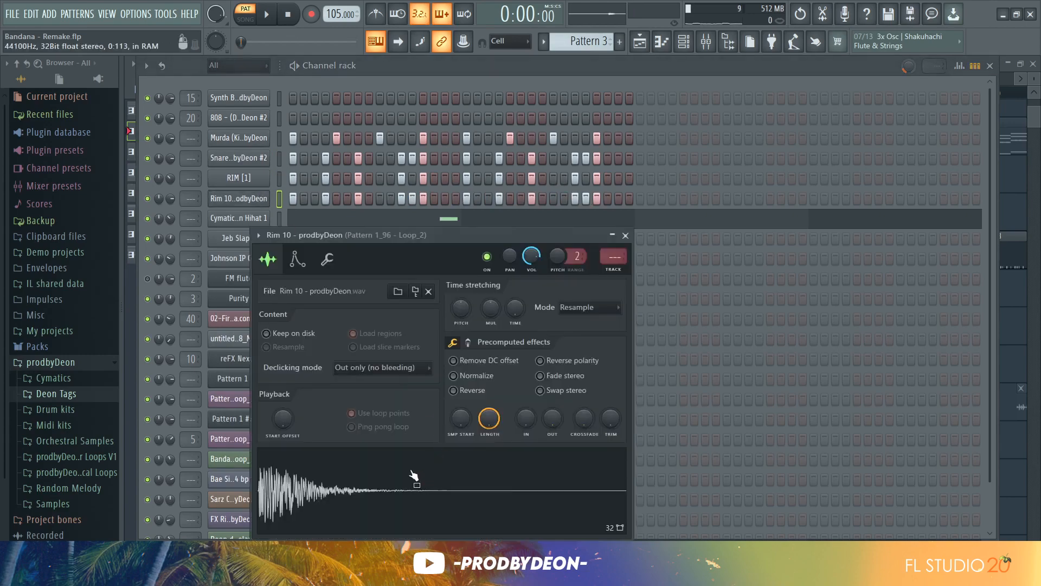
click(626, 236)
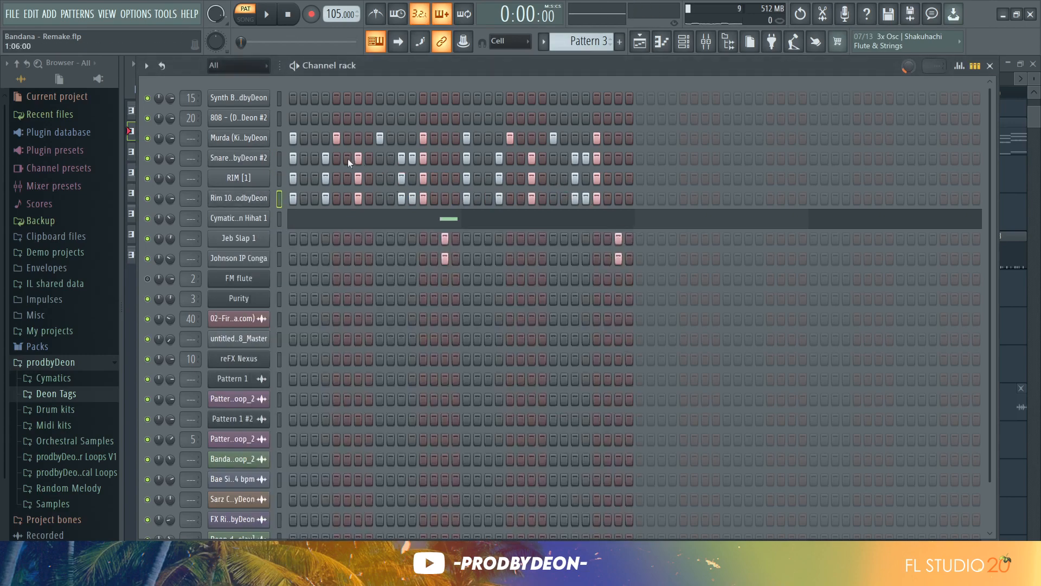
click(661, 42)
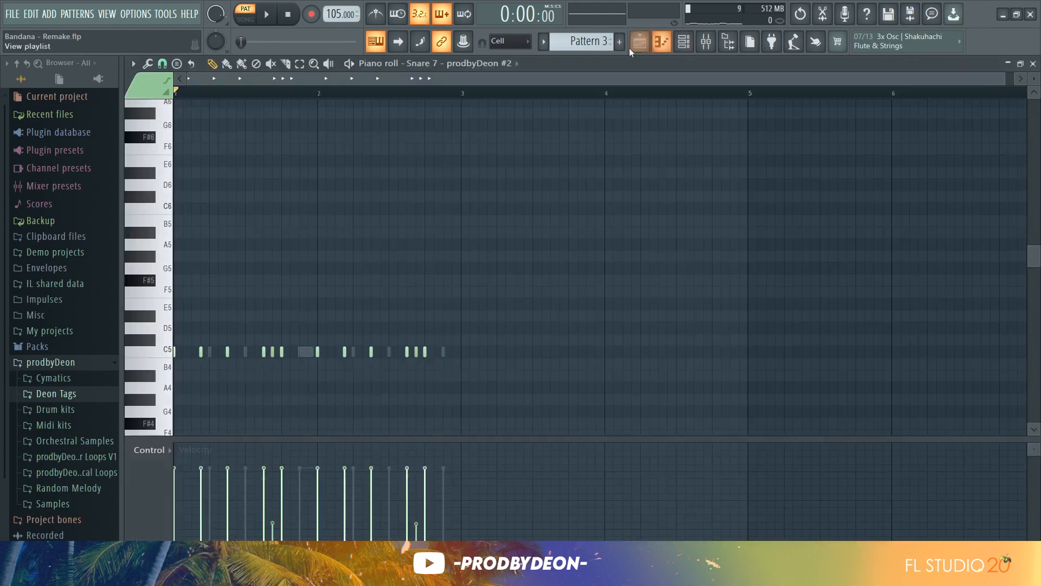
click(684, 41)
Inspect the Omega Acoustic Open Hihat 1, Jeb Slap 1 and Johnson IP Conga samples, and play Pattern 3 in pattern mode.
click(257, 232)
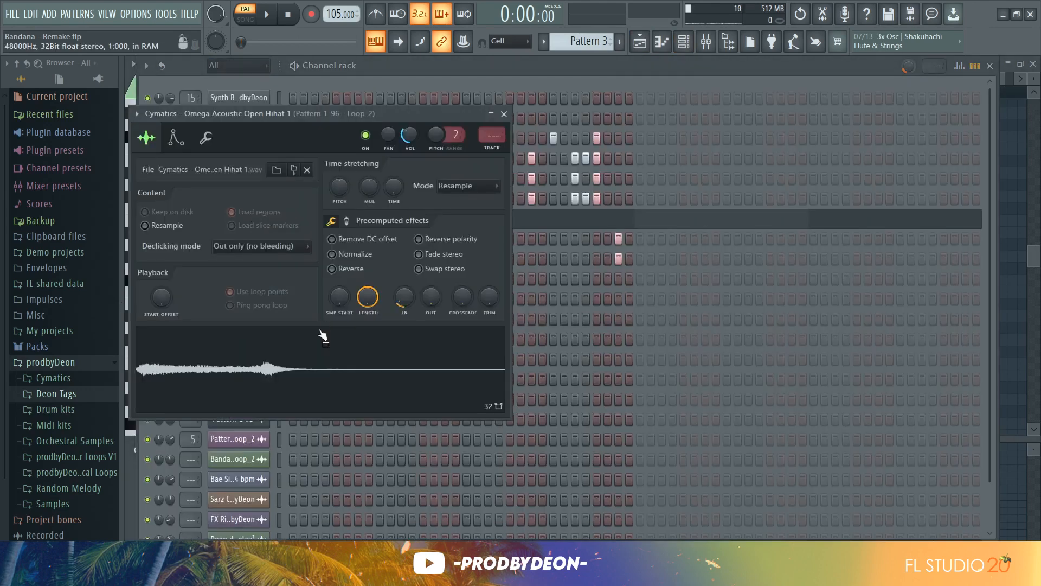
click(504, 114)
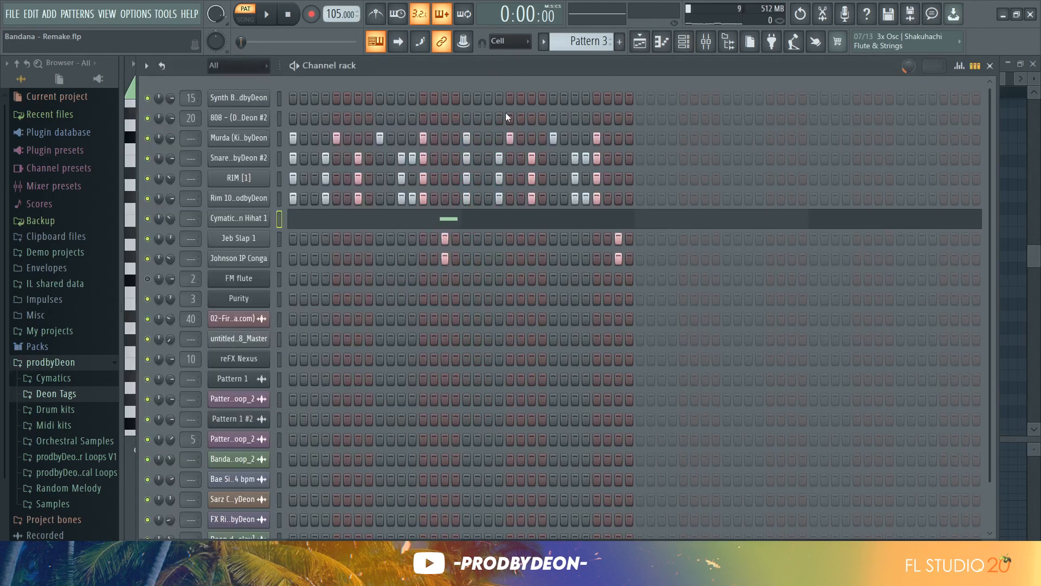
click(243, 239)
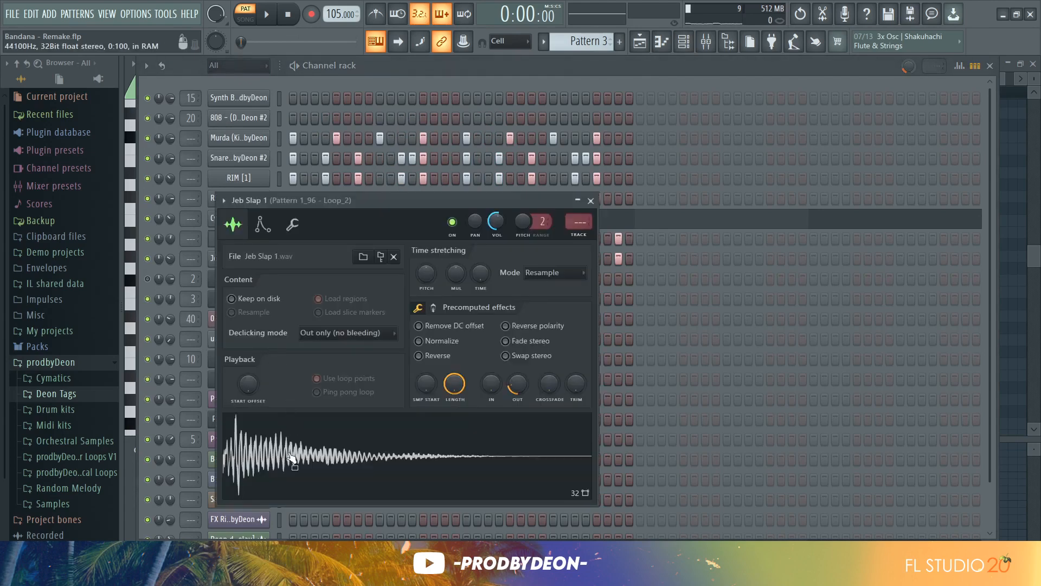
click(590, 201)
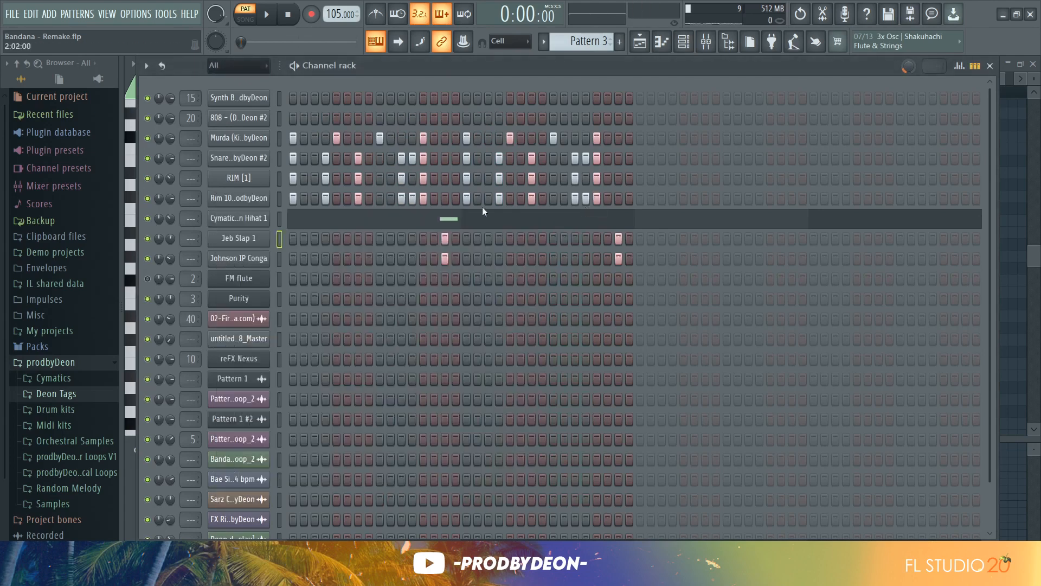
click(246, 255)
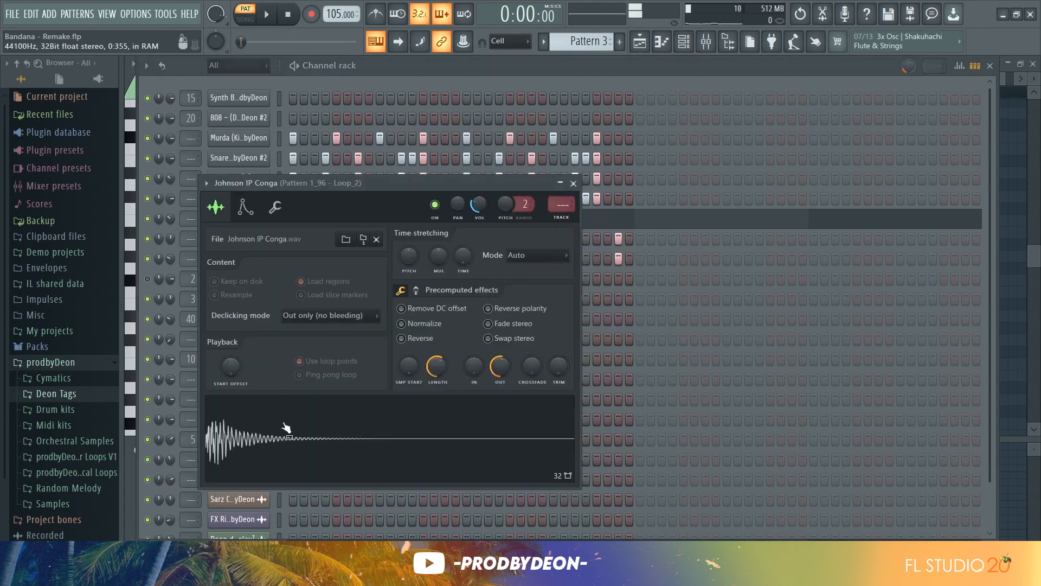
click(573, 184)
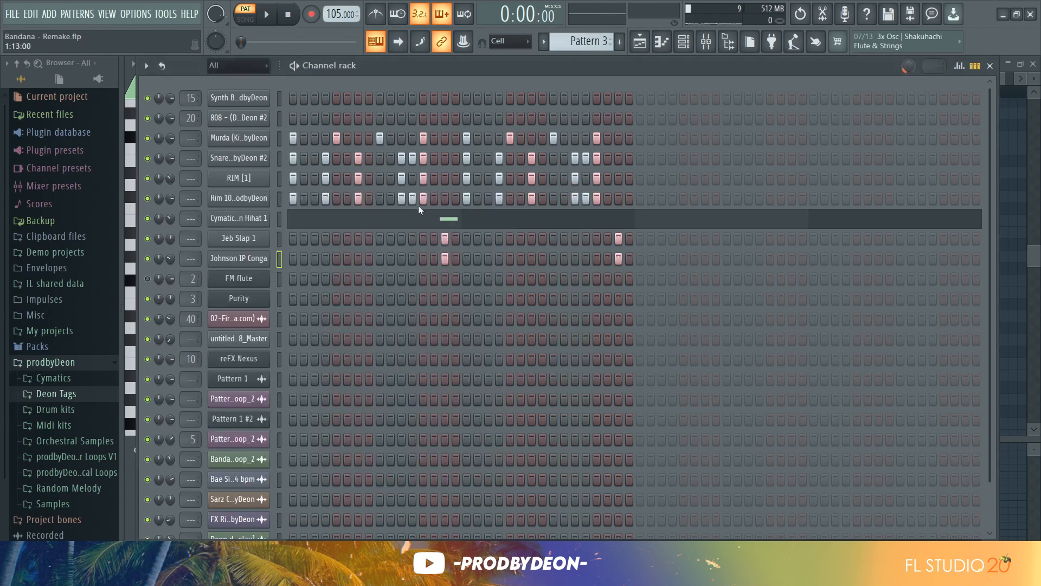
key(space)
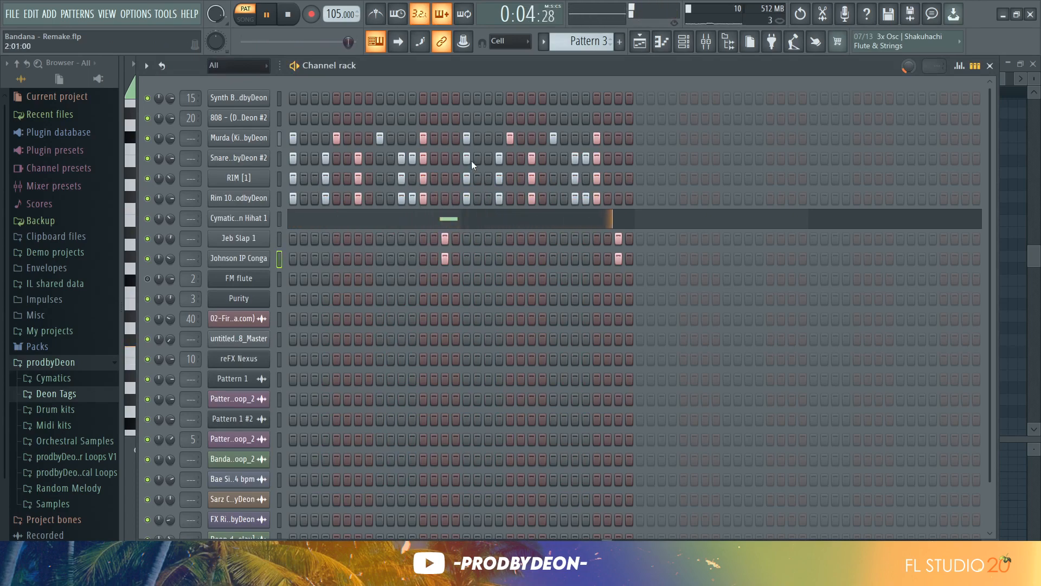
key(space)
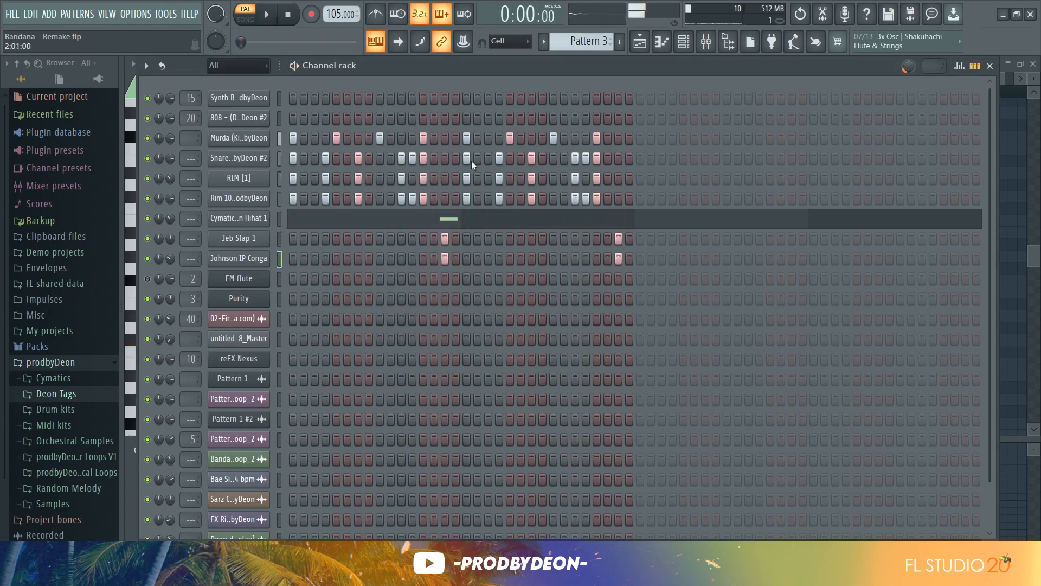
Review the 808 (Deep Spinz) channel's sample and volume envelope settings for Pattern 9.
click(640, 41)
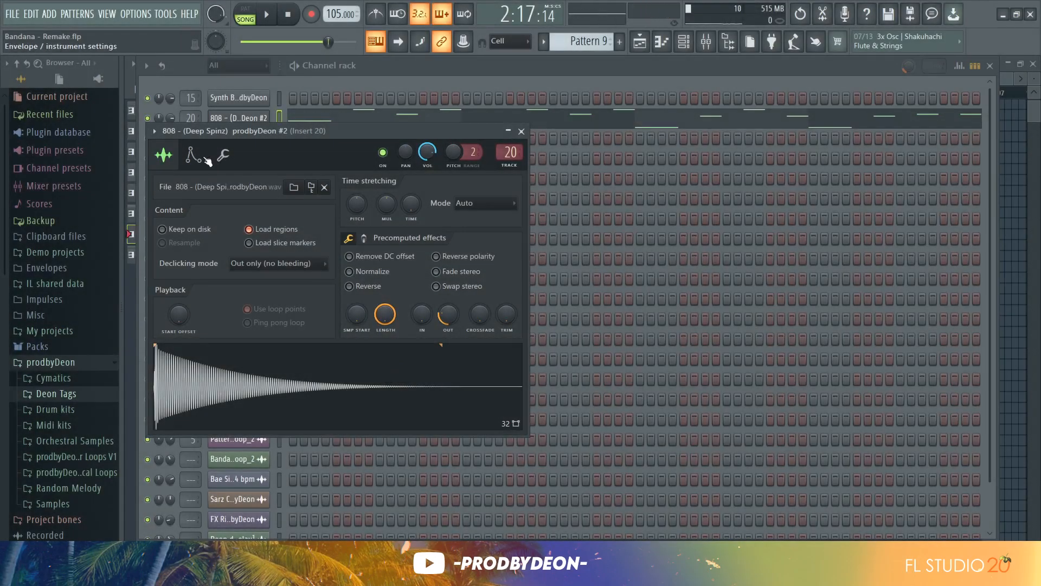
click(193, 156)
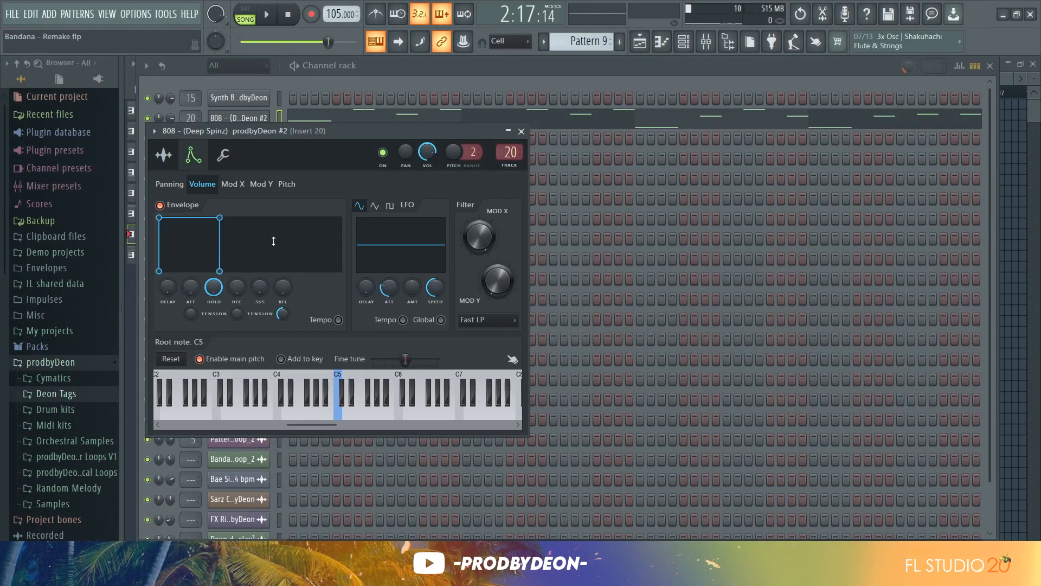
click(172, 161)
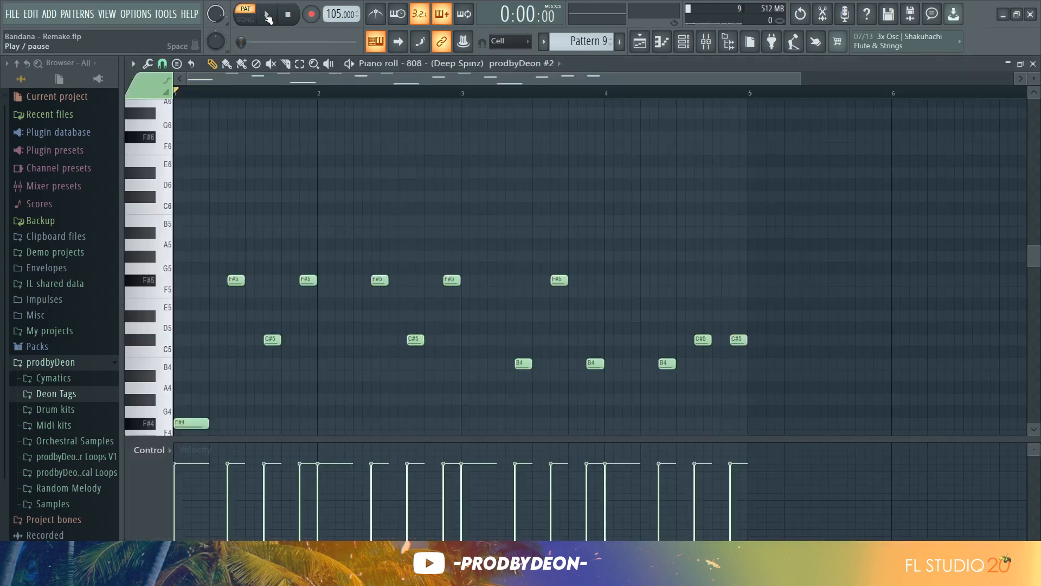
Play Pattern 9 in pattern mode while viewing all its 808 notes in the piano roll.
click(267, 16)
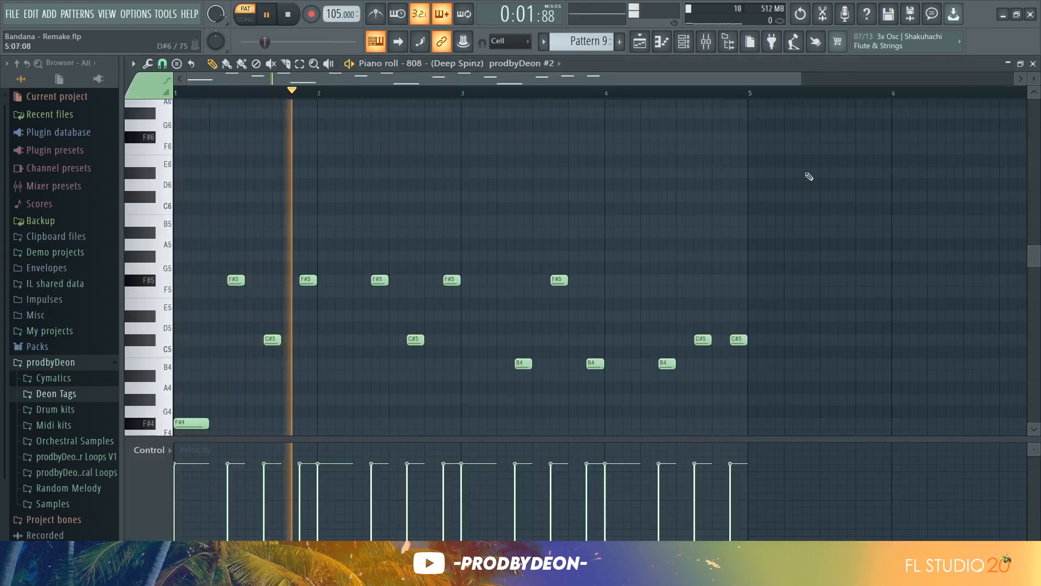
scroll(809, 176, down, 3)
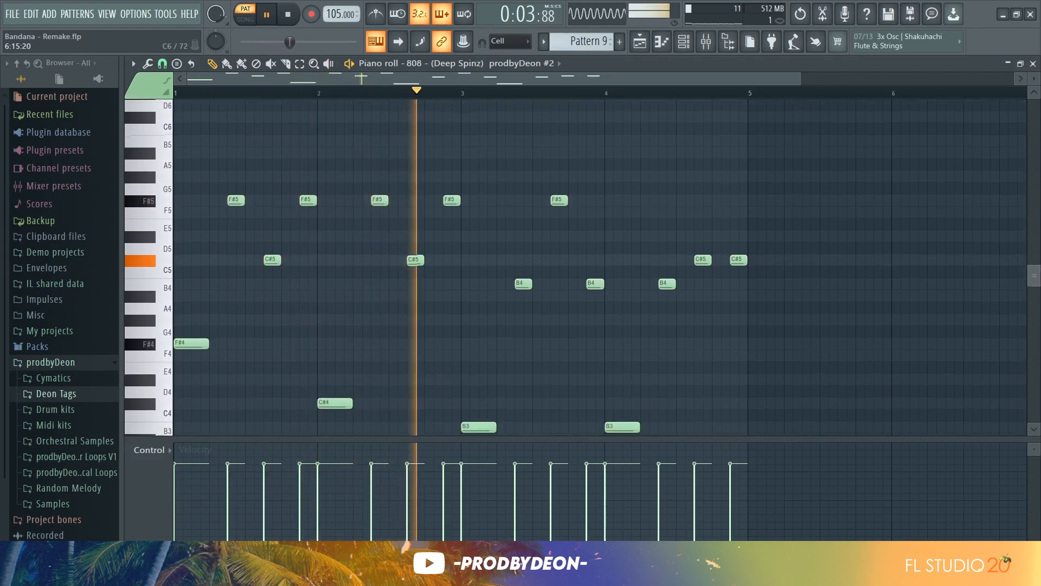
scroll(597, 266, down, 2)
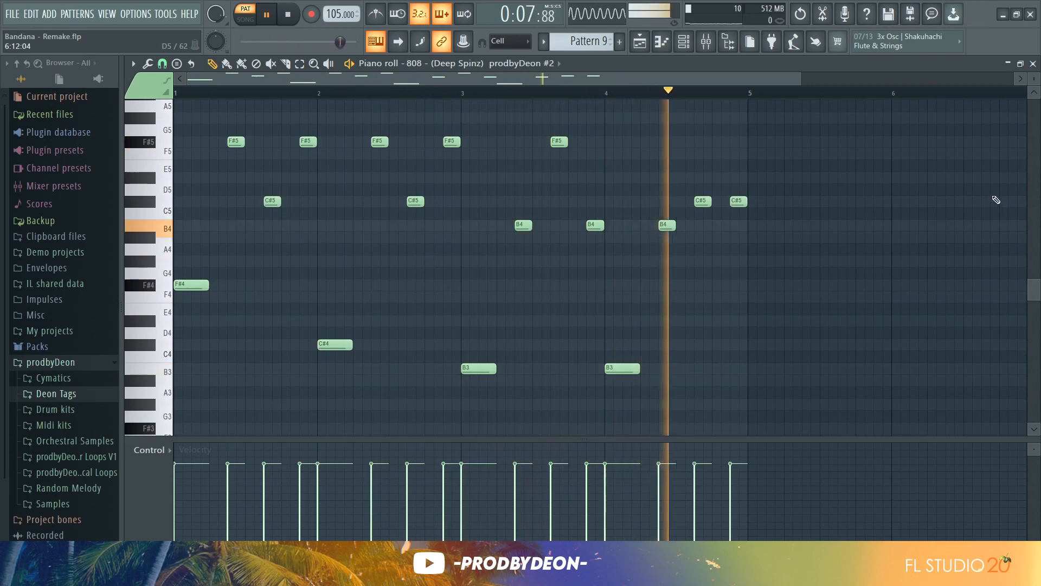
key(space)
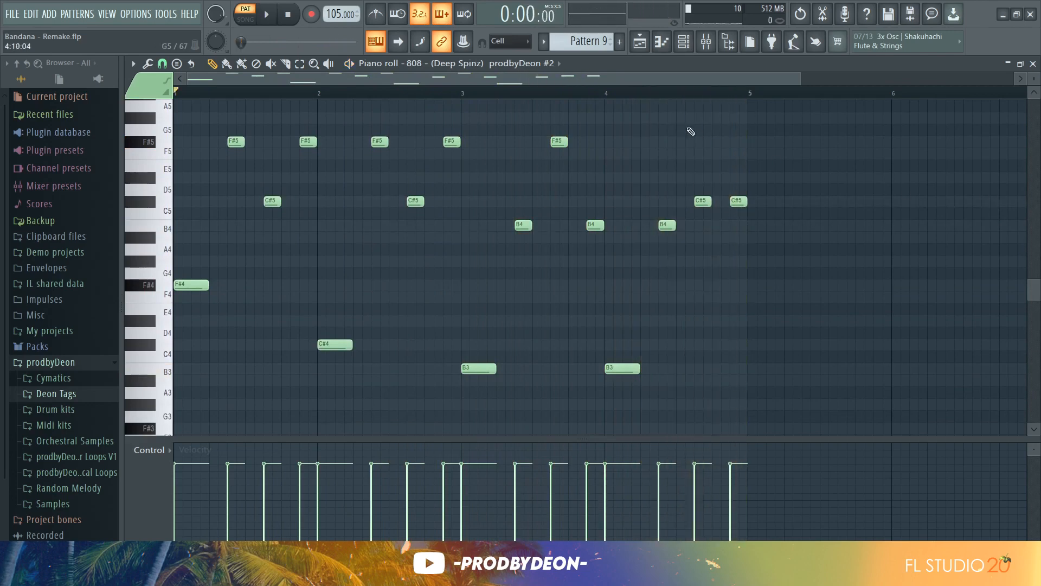
Play the Pattern 9 808 clips on Track 18 with the melody tracks in song mode in the playlist.
click(640, 41)
key(space)
scroll(1006, 96, down, 4)
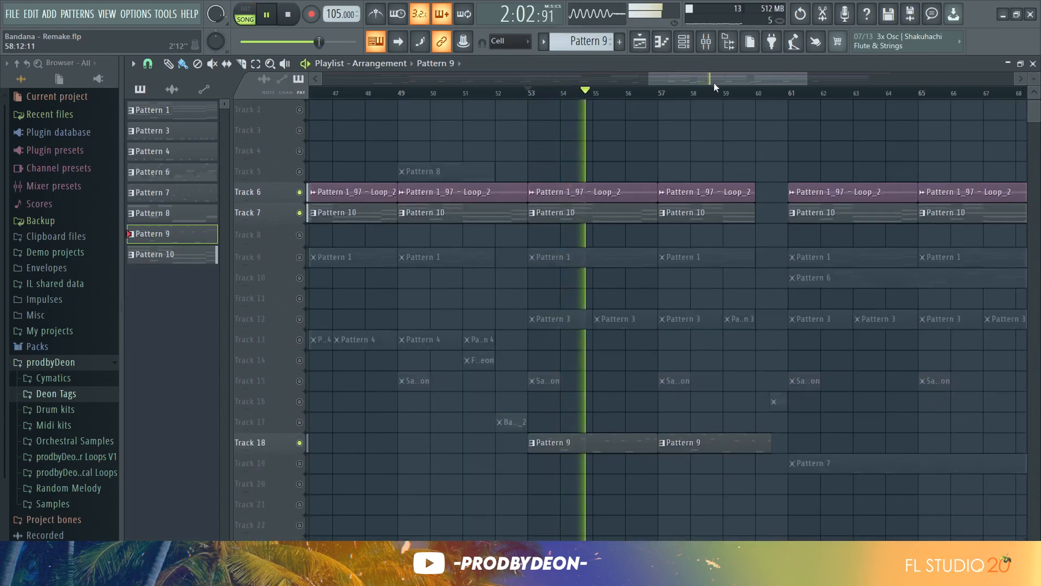
drag(650, 79, 706, 80)
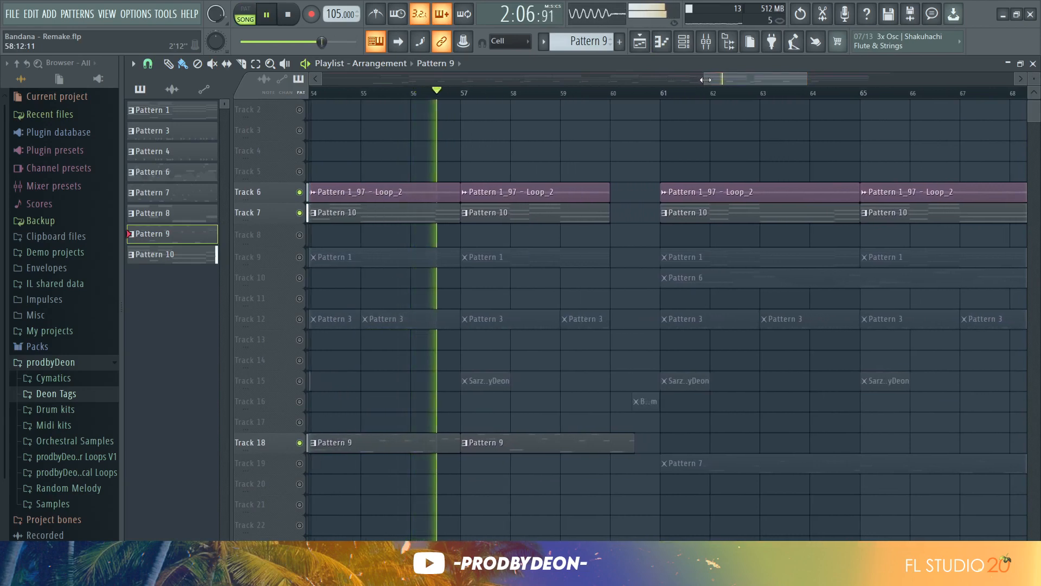
key(space)
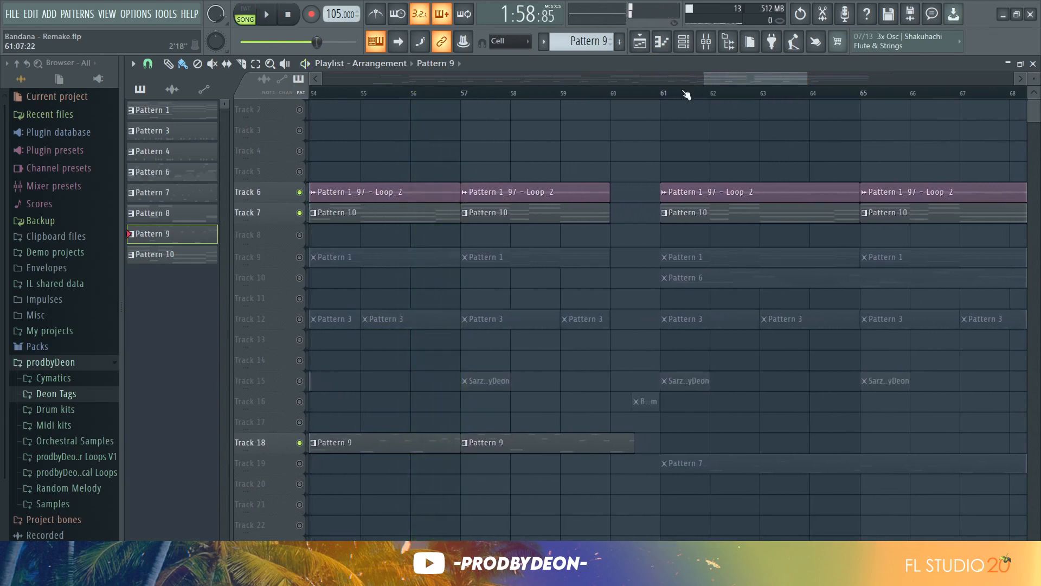
Unmute Track 19, play its Pattern 7 808 notes in the piano roll and examine the fast note roll in bar 6.
click(299, 464)
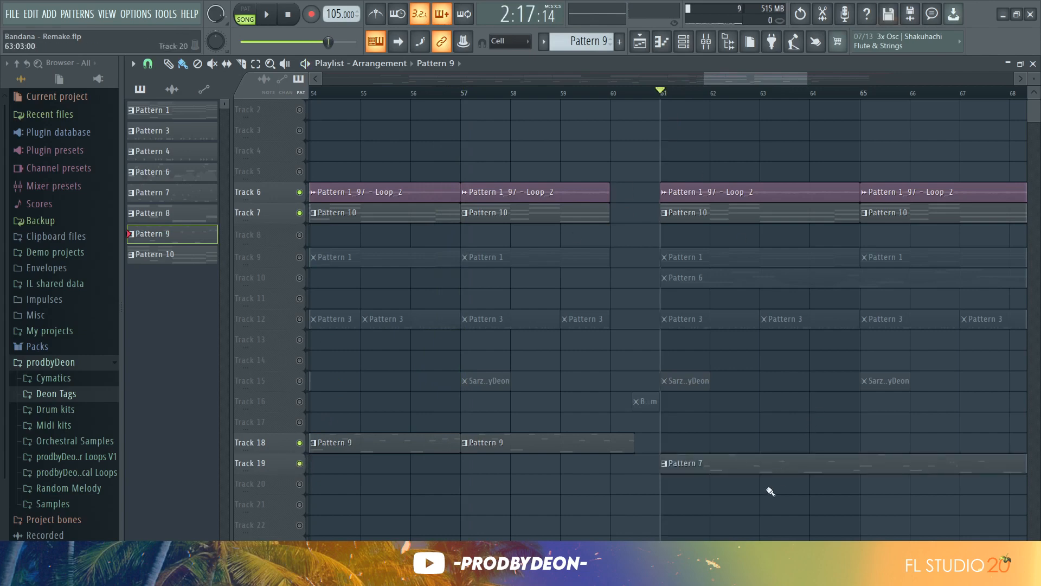
click(767, 467)
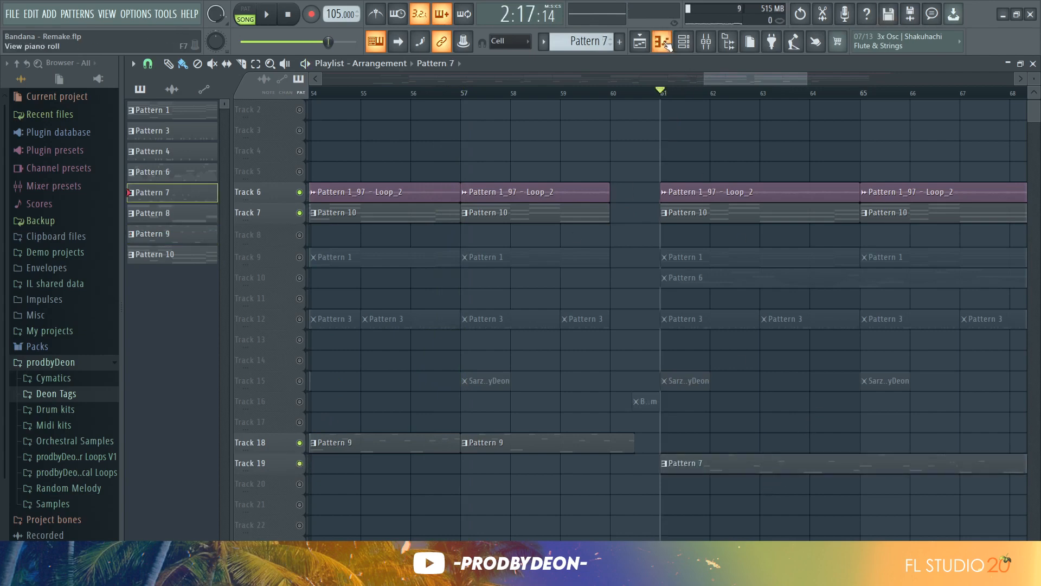
click(666, 45)
key(space)
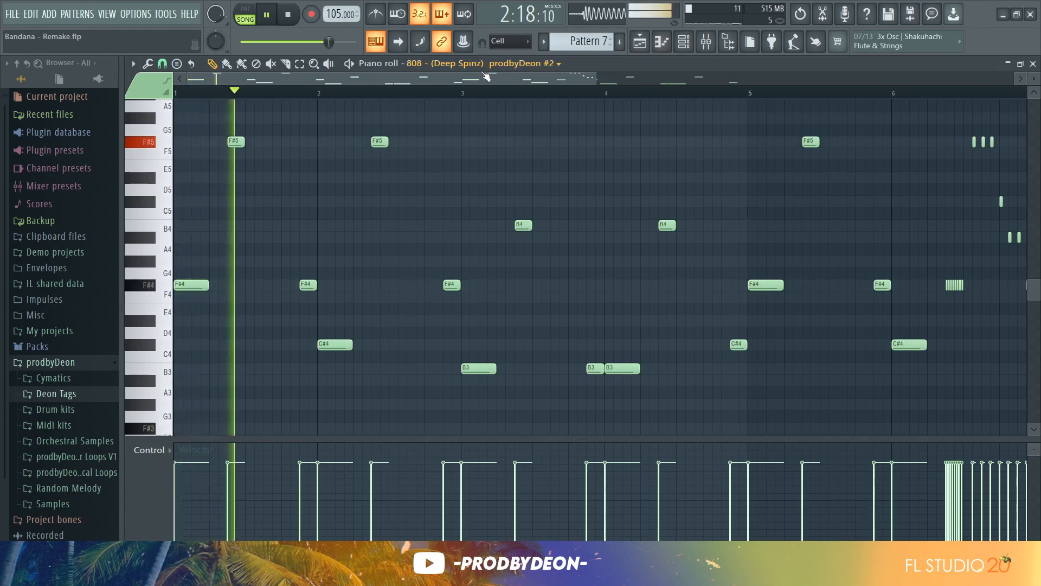
drag(486, 76, 809, 79)
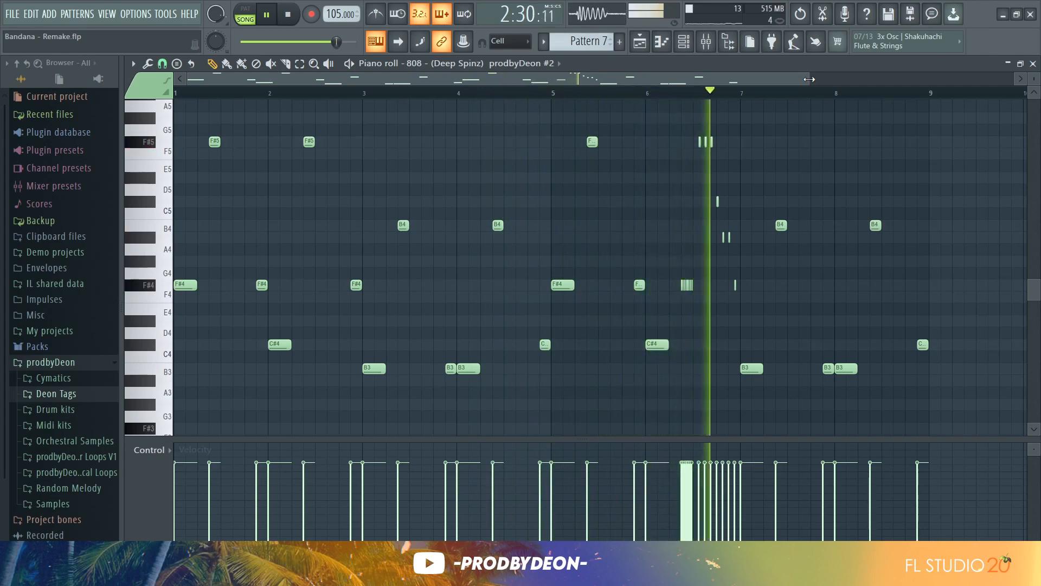
key(space)
drag(809, 79, 629, 89)
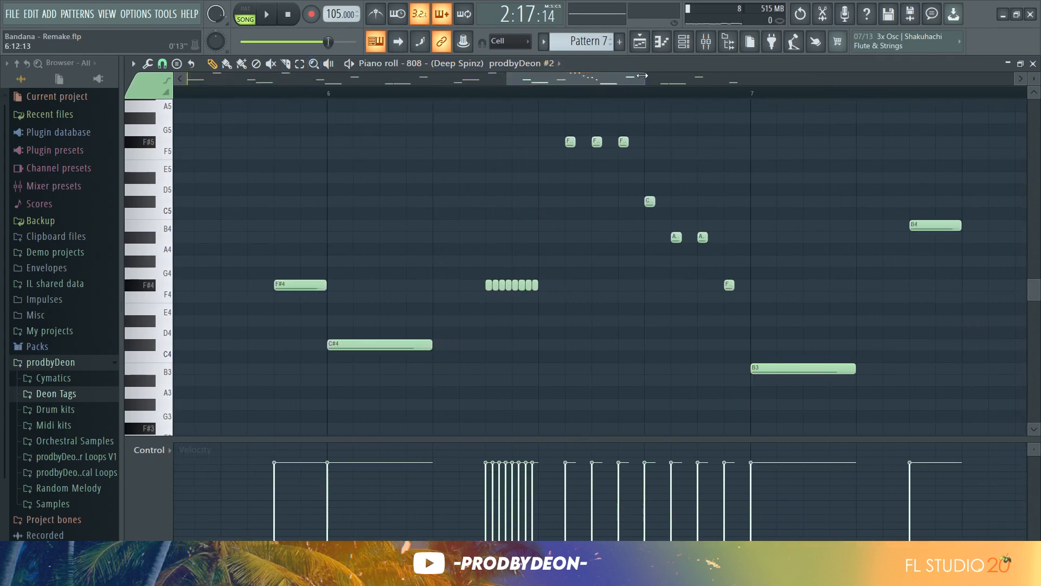
drag(642, 76, 855, 130)
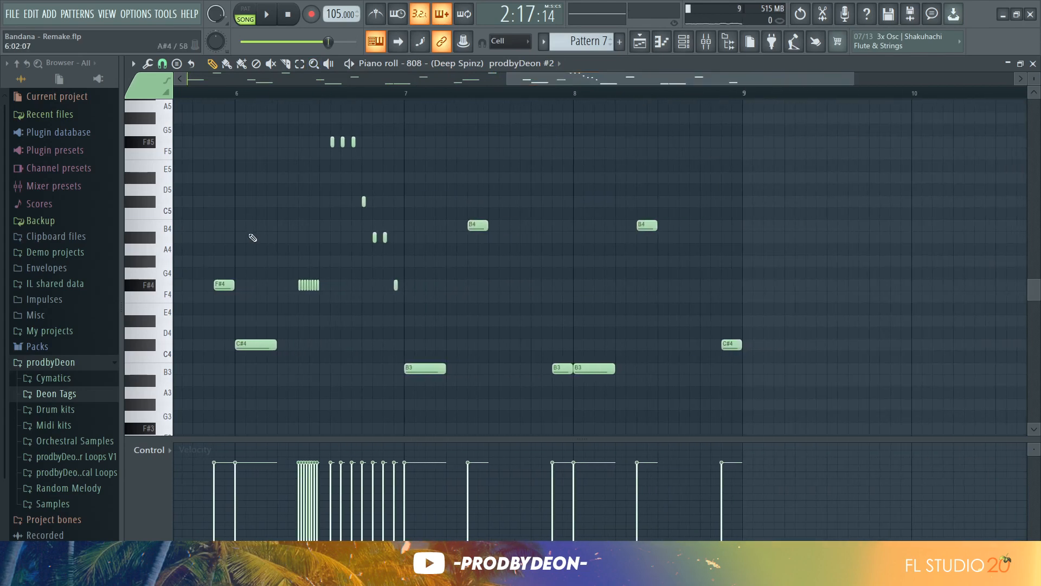
Mute Track 19 and unmute Track 10 in the playlist, and show Pattern 6 in the channel rack.
click(645, 48)
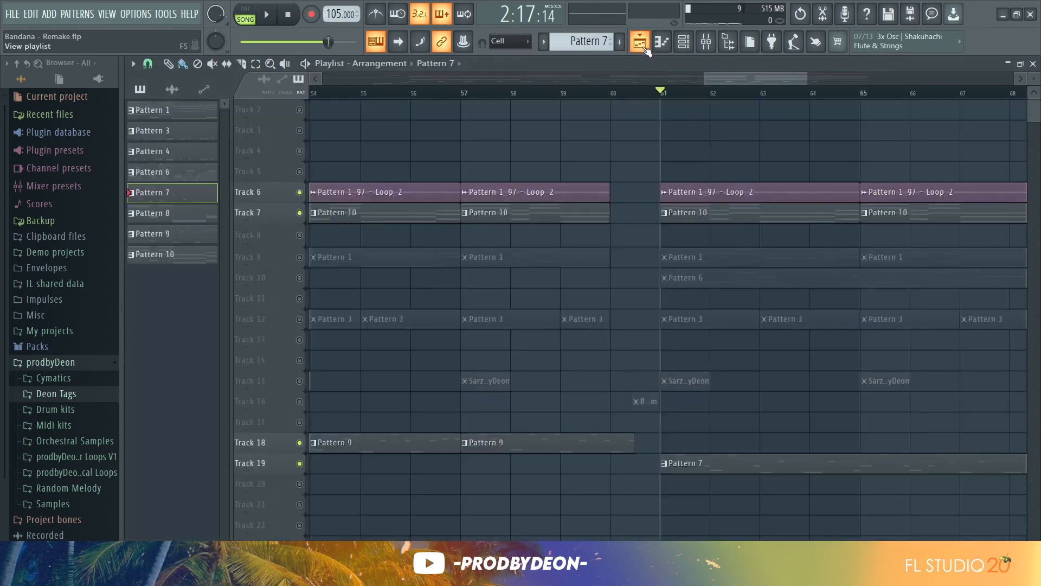
drag(729, 72, 760, 91)
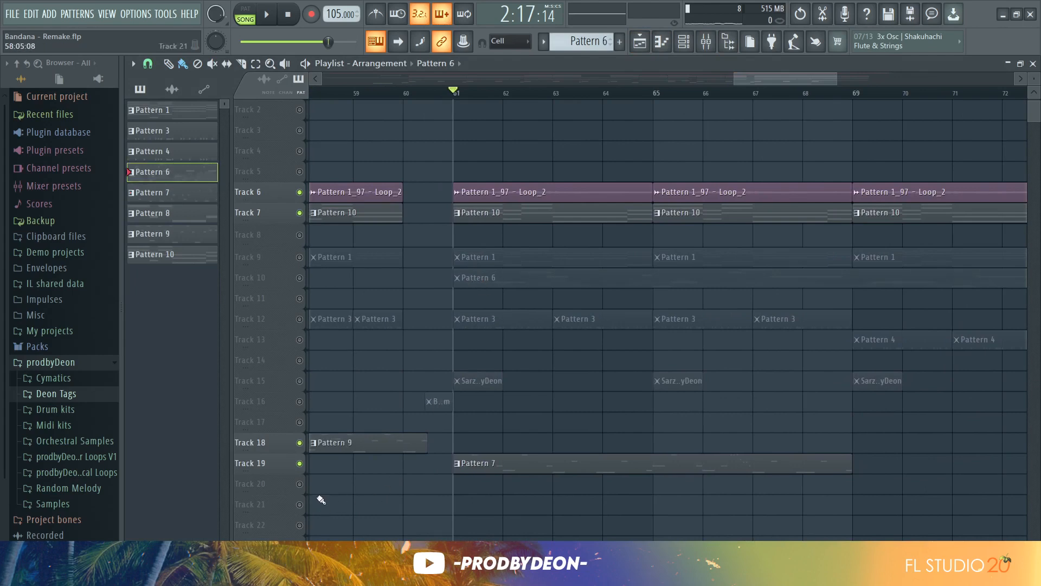
click(299, 463)
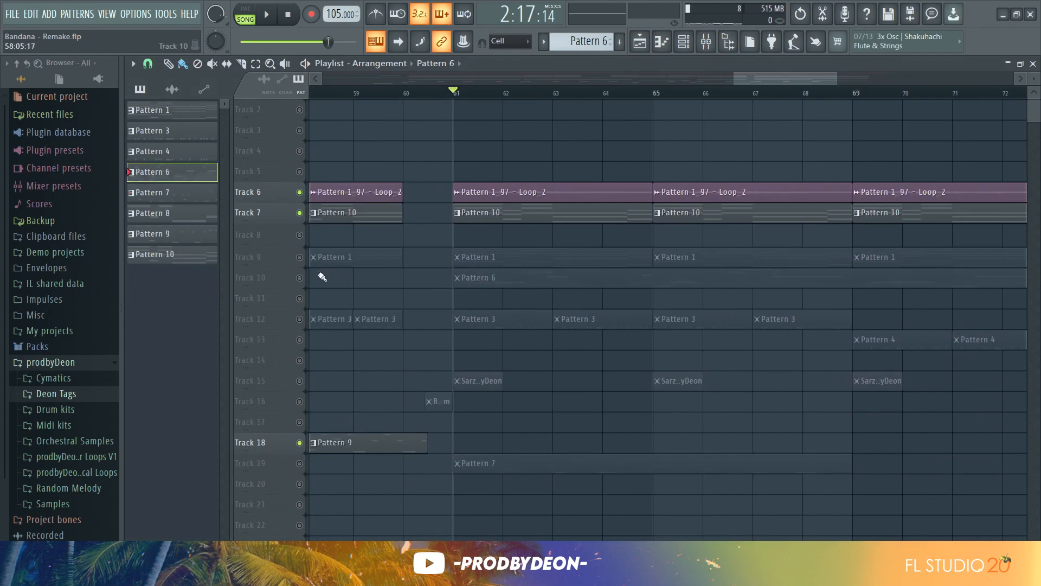
click(300, 277)
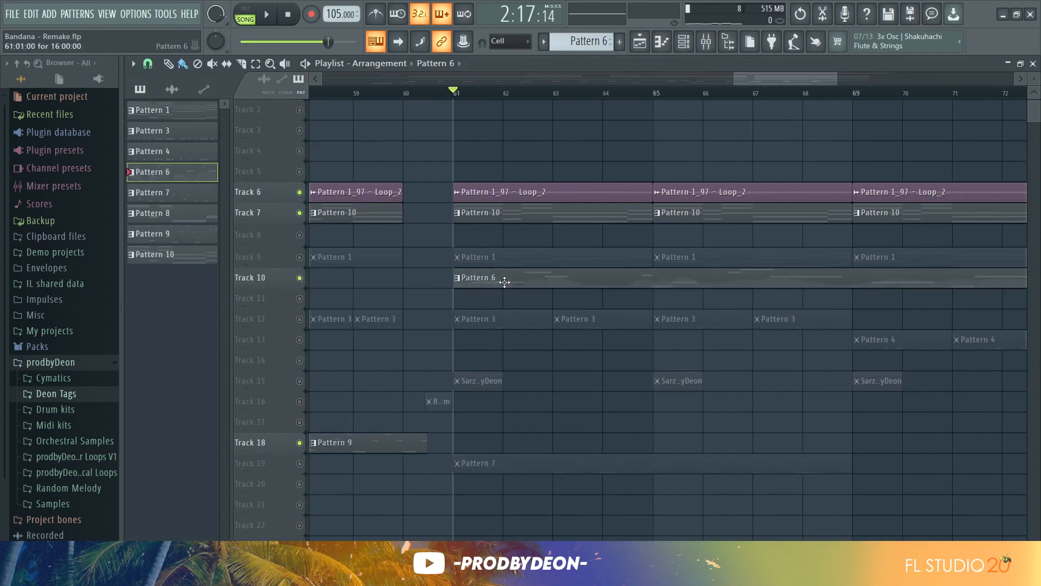
click(689, 47)
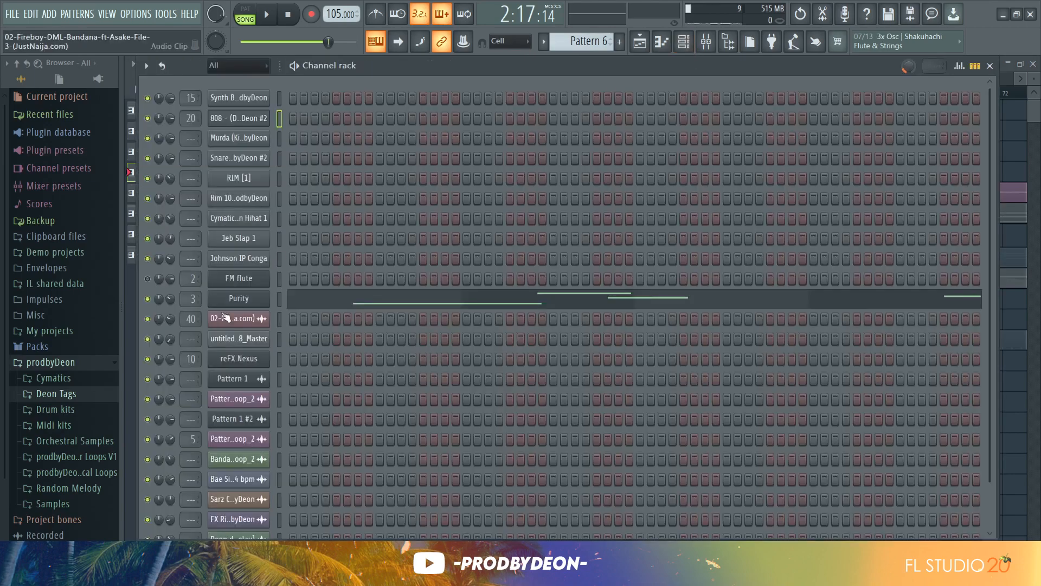
View the Purity instrument's Arco Low and Mid Strings presets, and play its Pattern 6 notes in the piano roll.
click(242, 302)
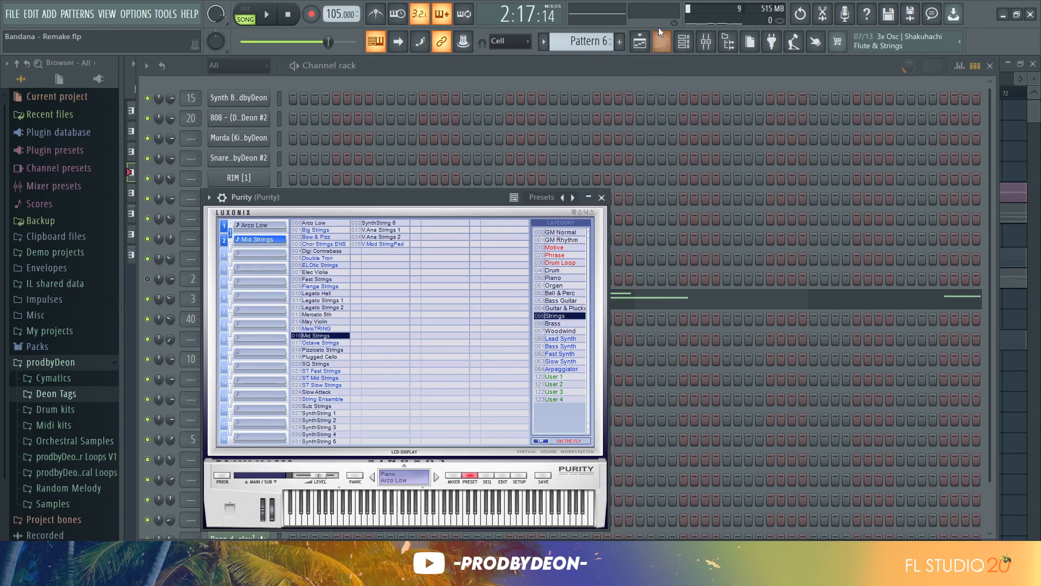
click(662, 41)
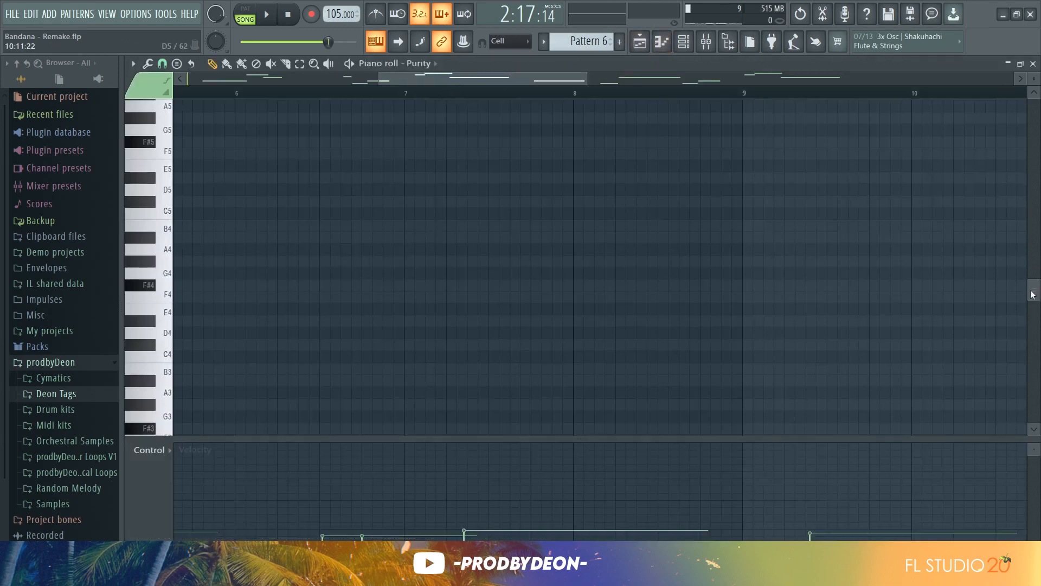
drag(1032, 295, 1030, 193)
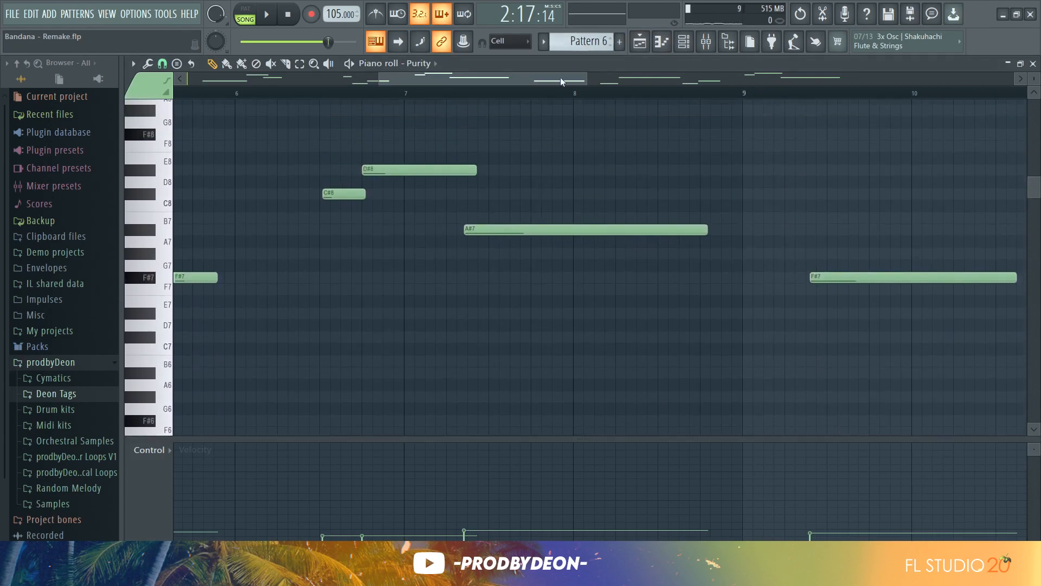
drag(562, 82, 342, 98)
drag(391, 77, 825, 114)
key(space)
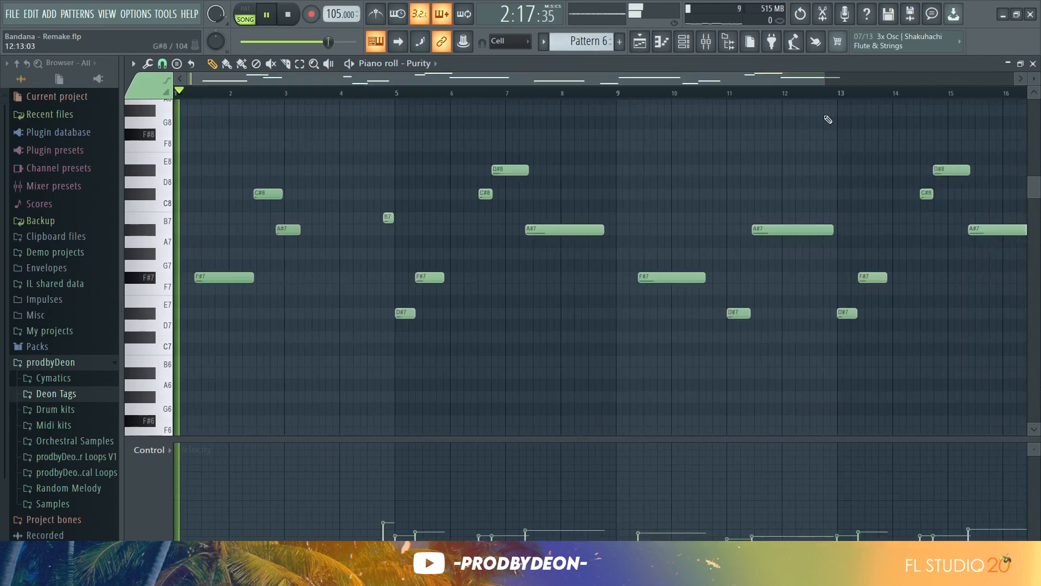
Display the channel volume automation under the Purity string notes, examine it enlarged and across the whole pattern during playback, and stop.
click(150, 451)
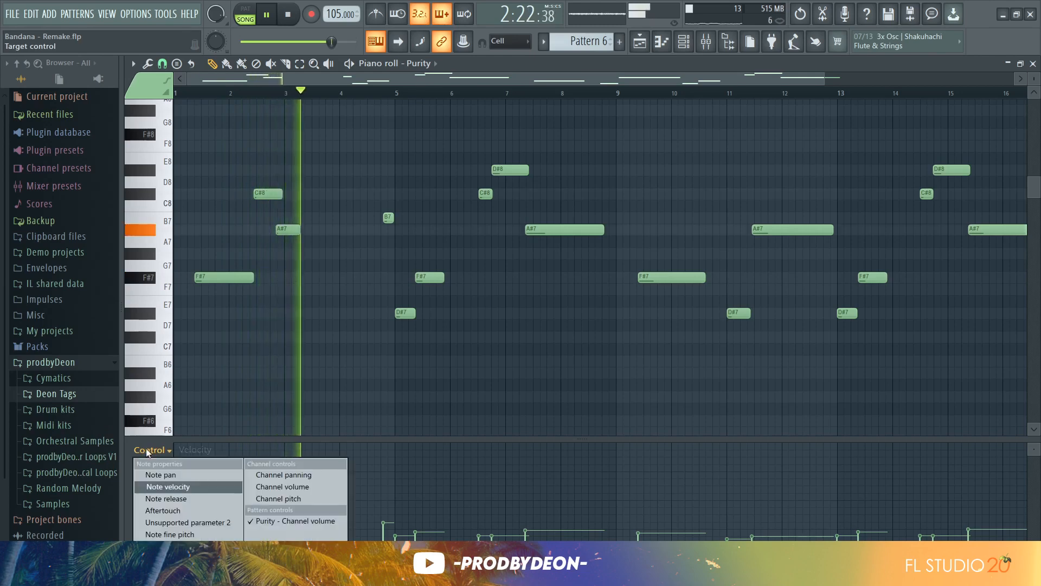
click(271, 485)
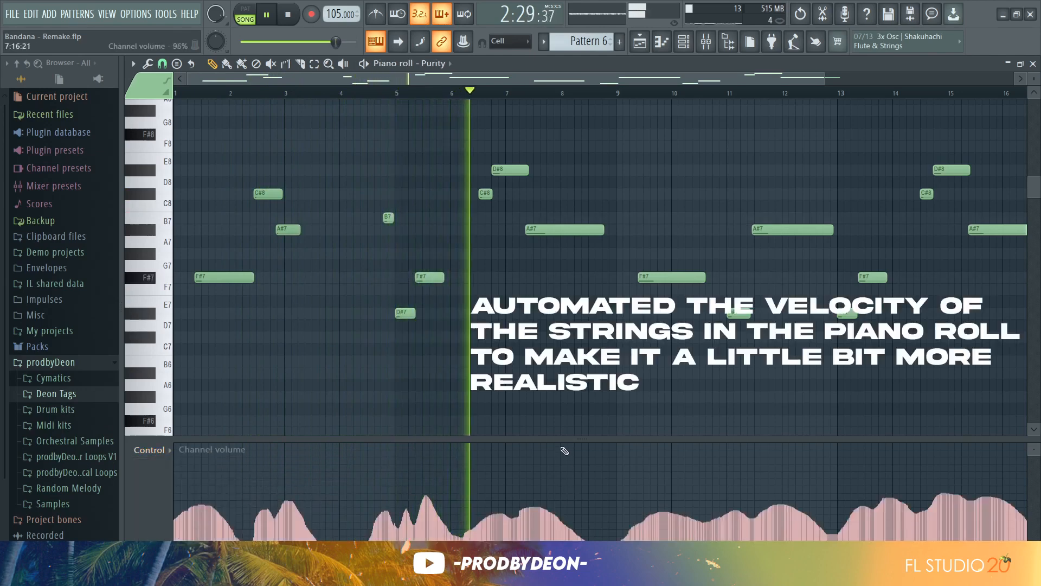
drag(553, 439, 553, 265)
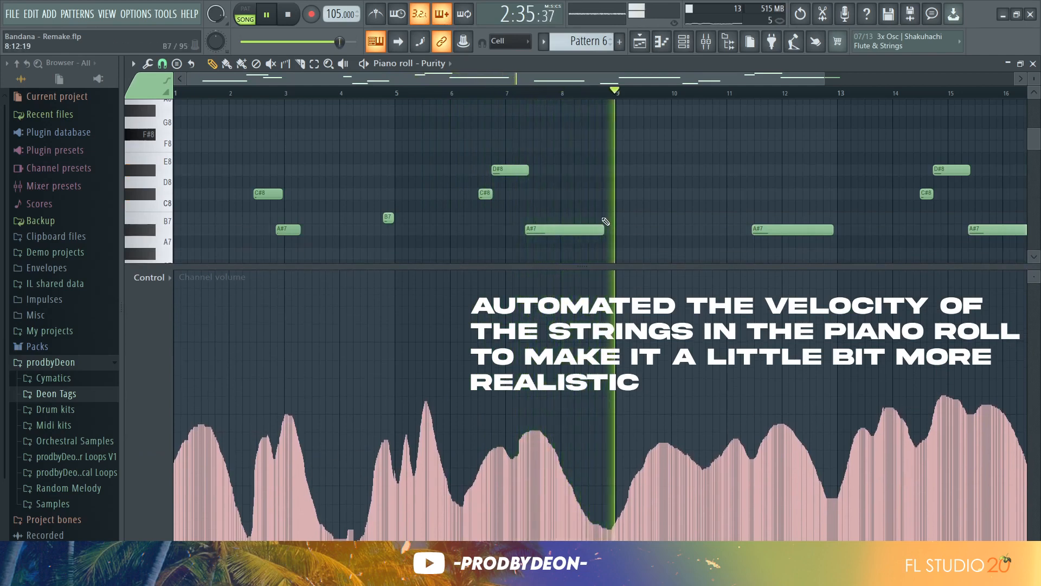
drag(594, 266, 599, 465)
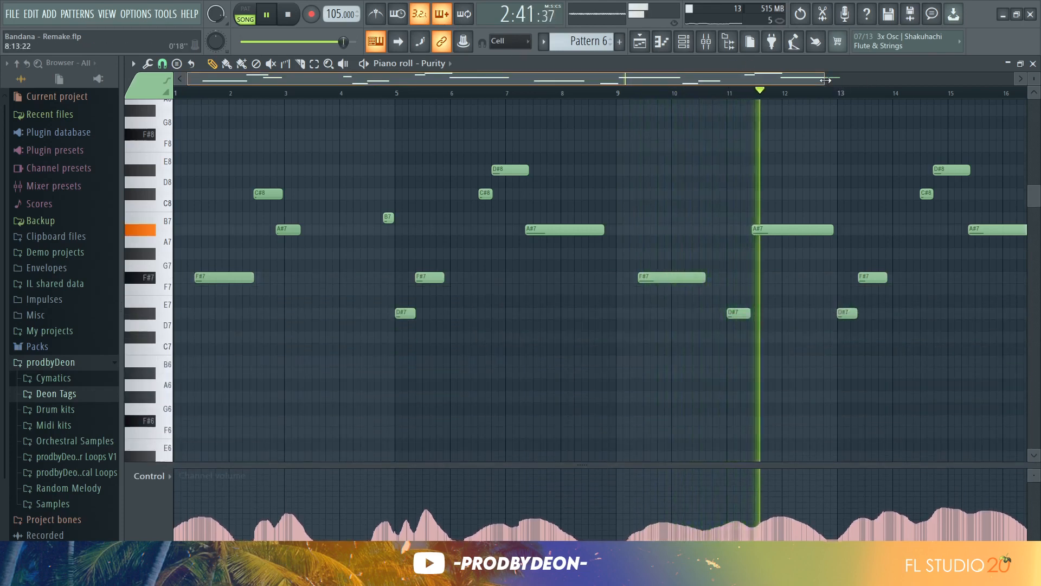
drag(827, 82, 980, 76)
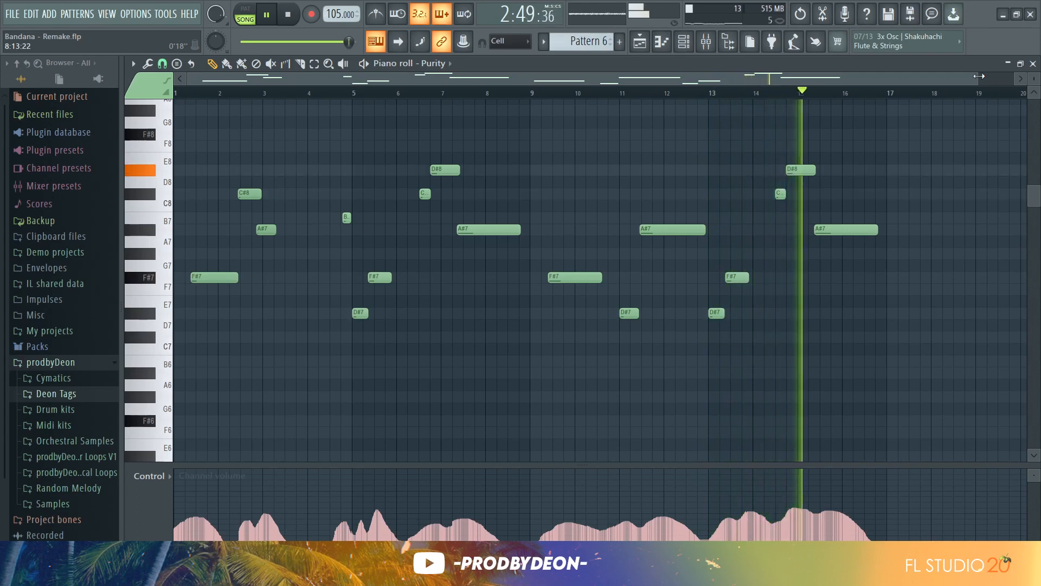
key(space)
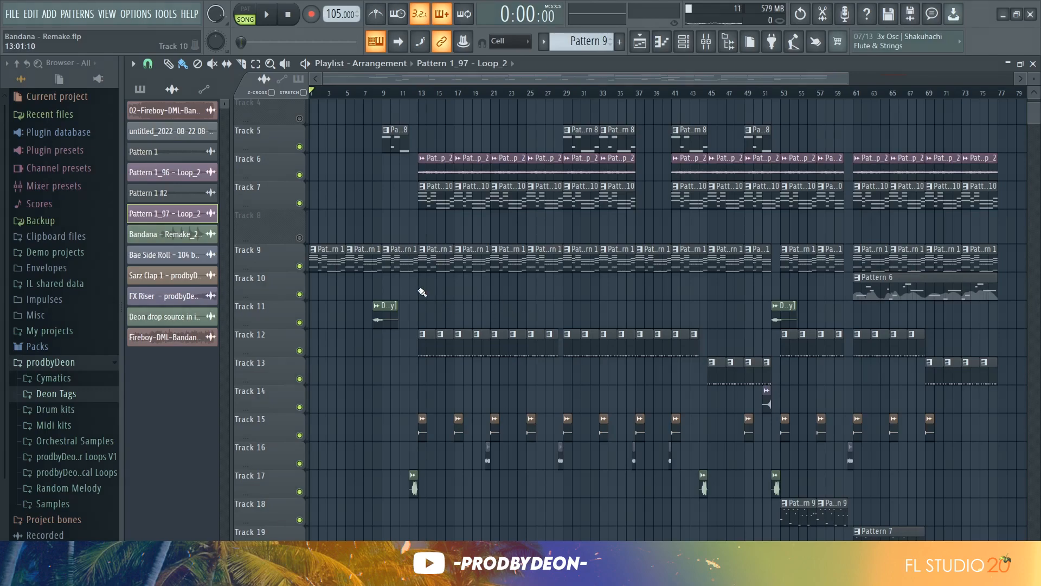
Play the full beat arrangement from the start of the playlist in song mode.
key(space)
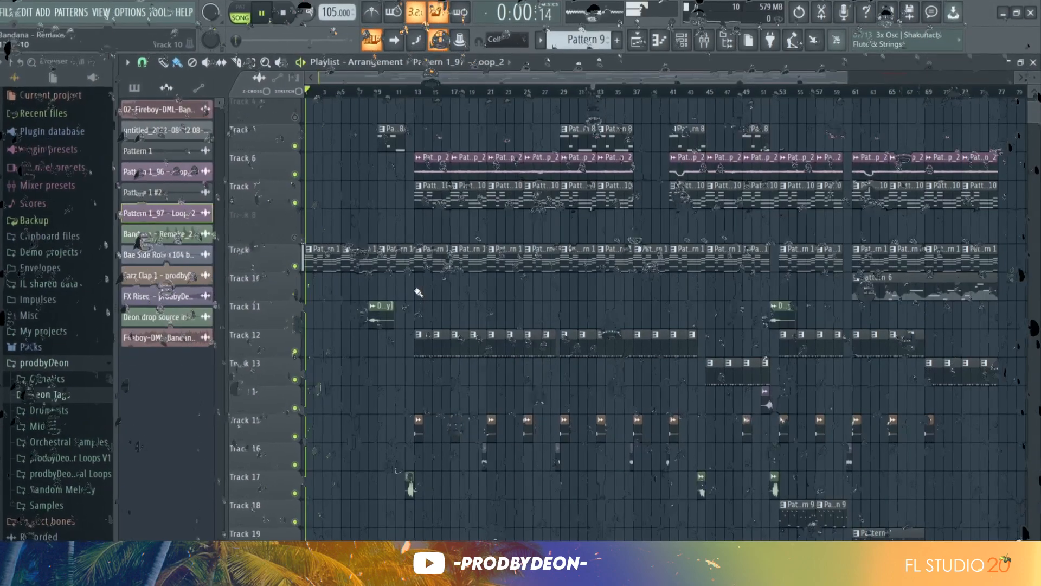